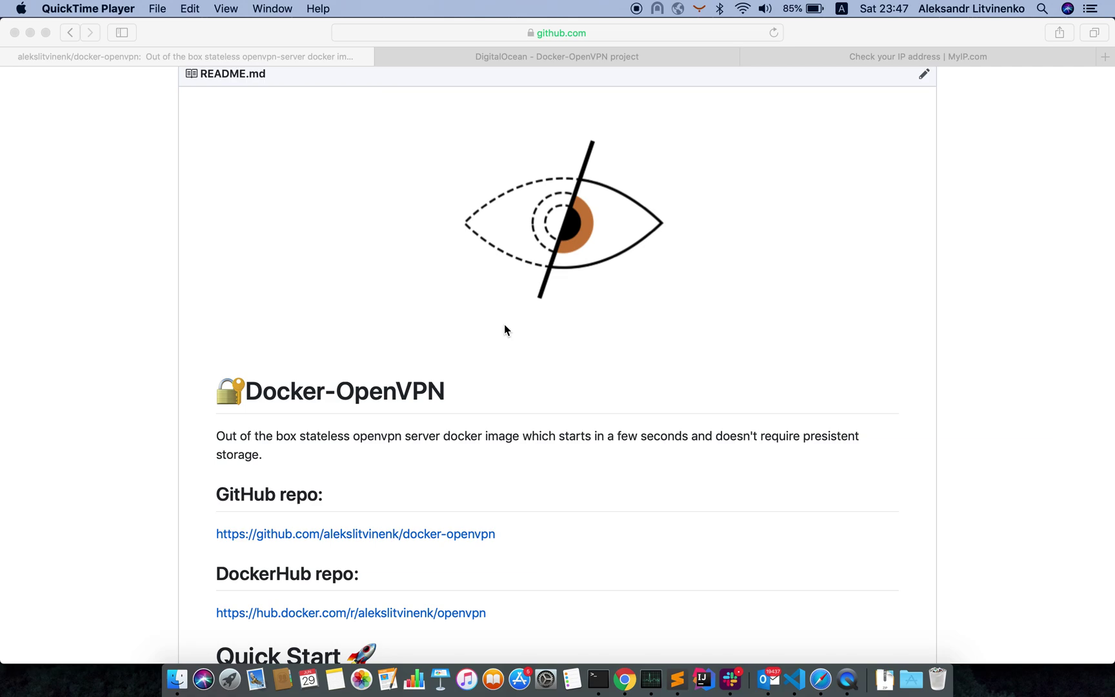
pyautogui.scroll(3, 449, 291)
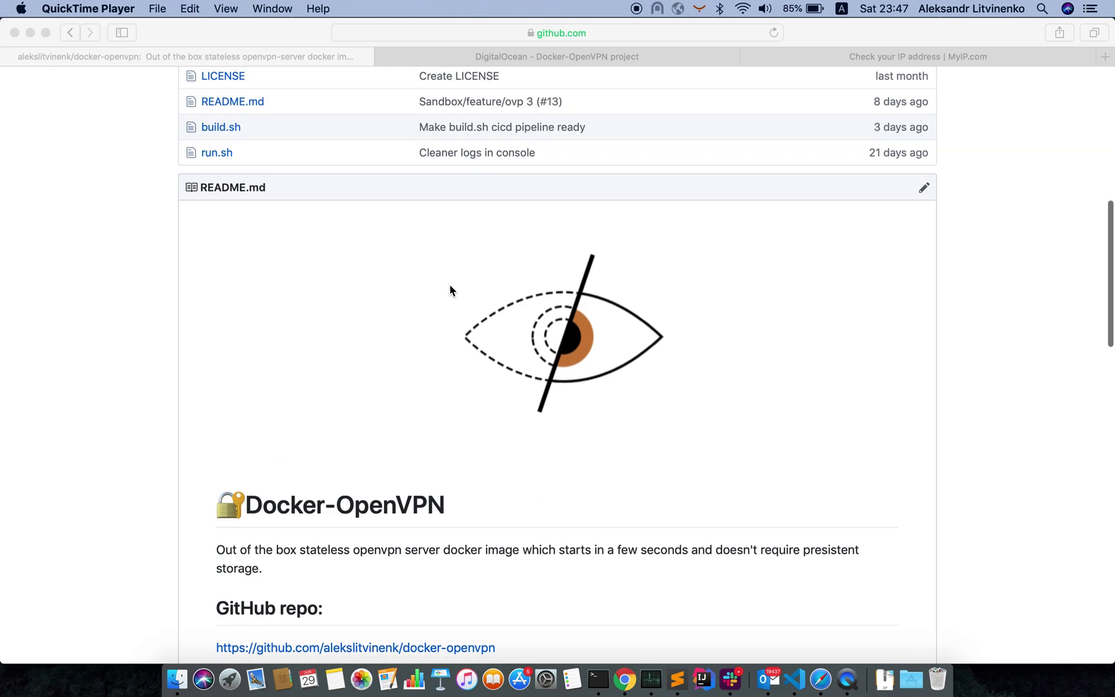
pyautogui.scroll(-2, 450, 290)
pyautogui.scroll(-1, 451, 290)
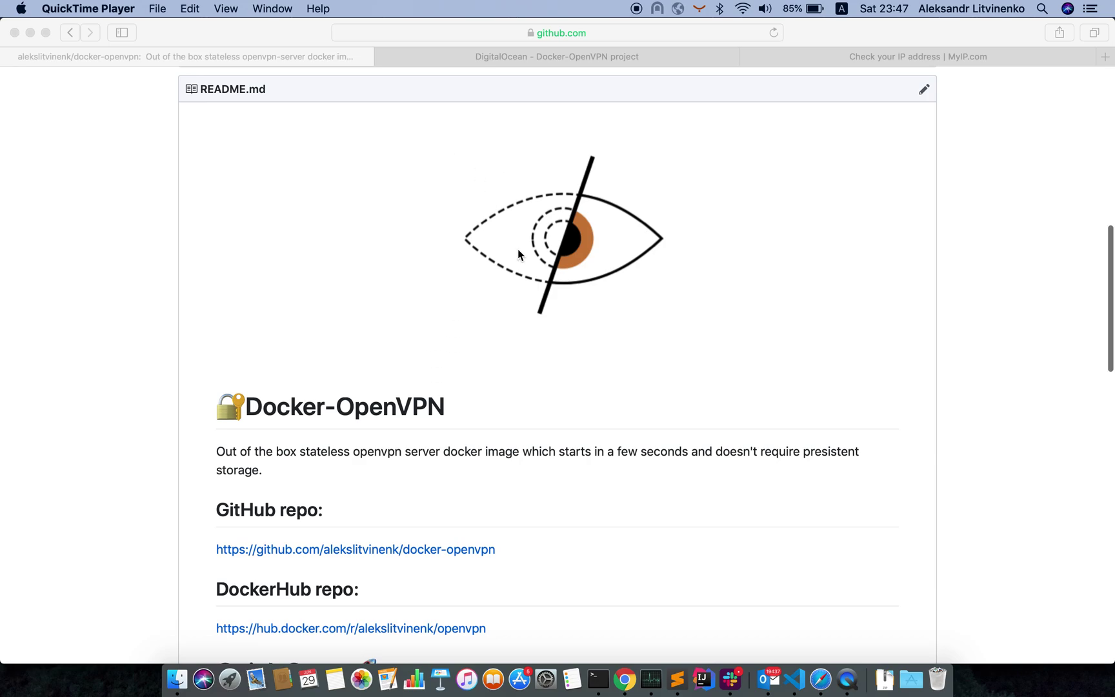
pyautogui.scroll(-5, 518, 253)
pyautogui.scroll(-2, 517, 254)
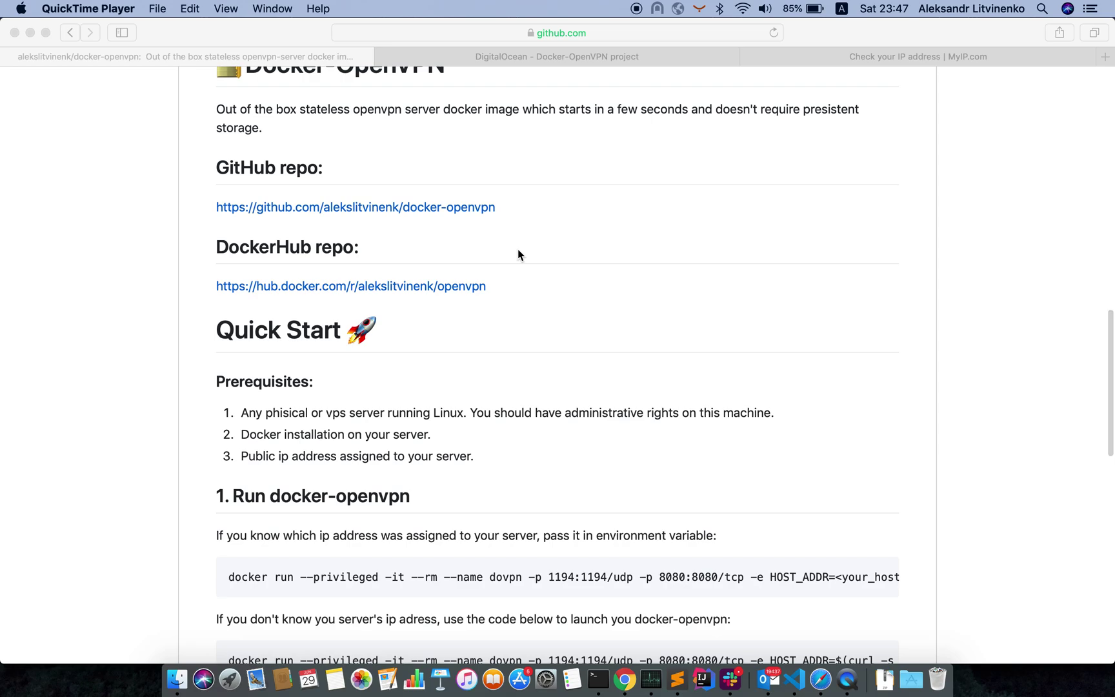
pyautogui.scroll(-2, 517, 255)
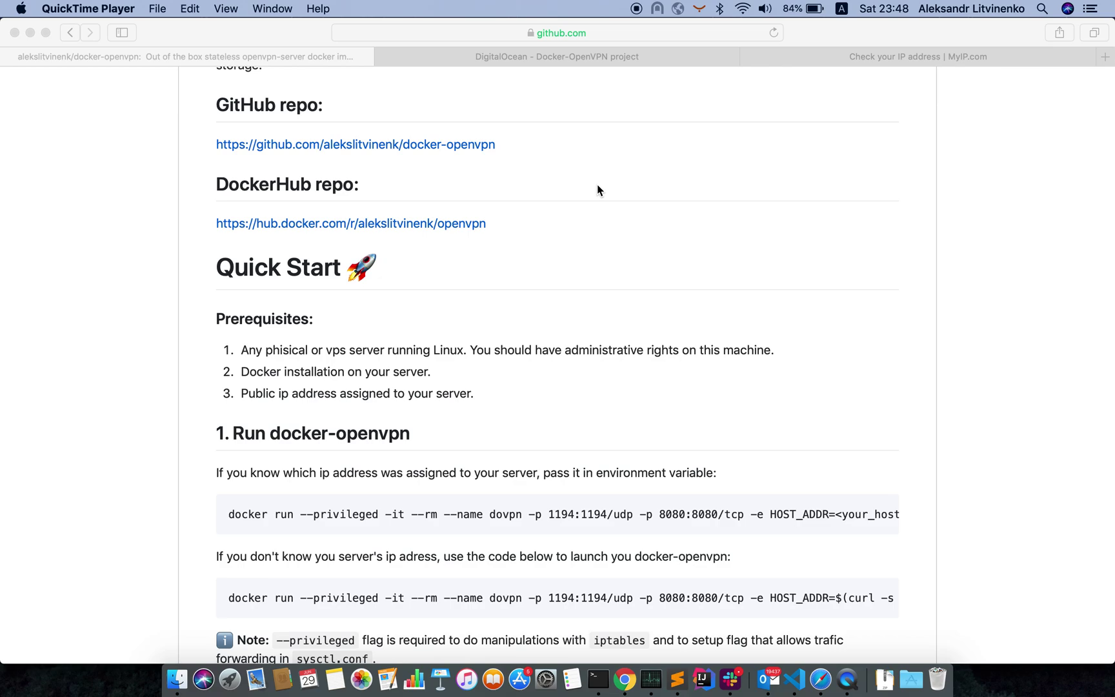
# Open DigitalOcean's Create Droplets page from the Docker-OpenVPN project's Create menu
pyautogui.click(492, 59)
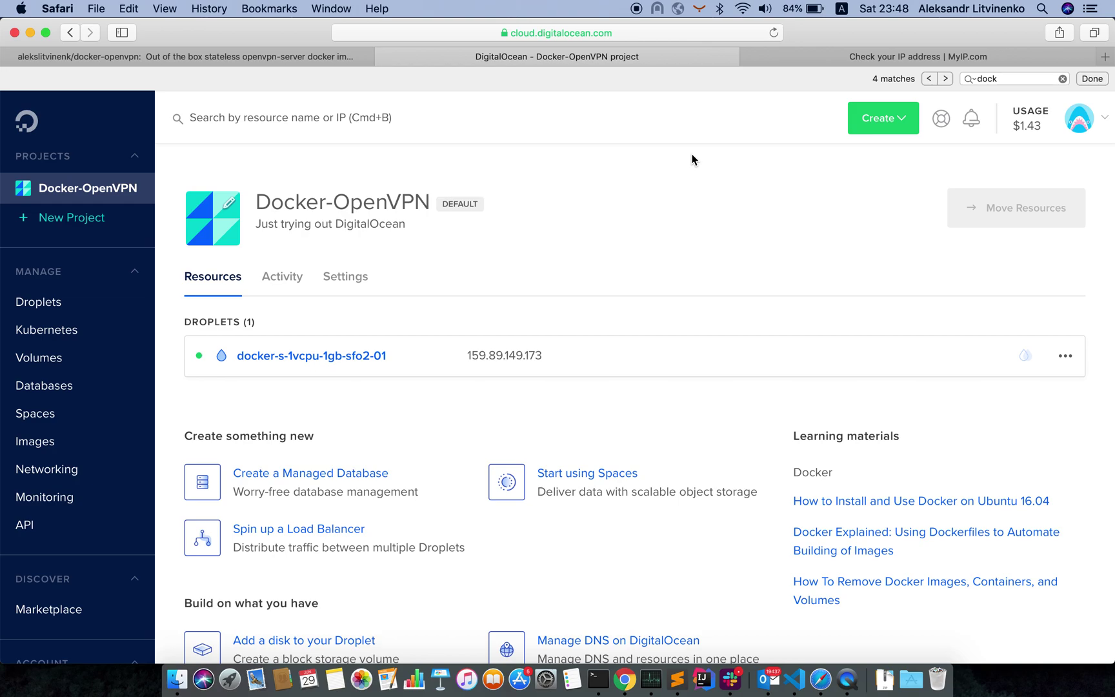
pyautogui.click(871, 131)
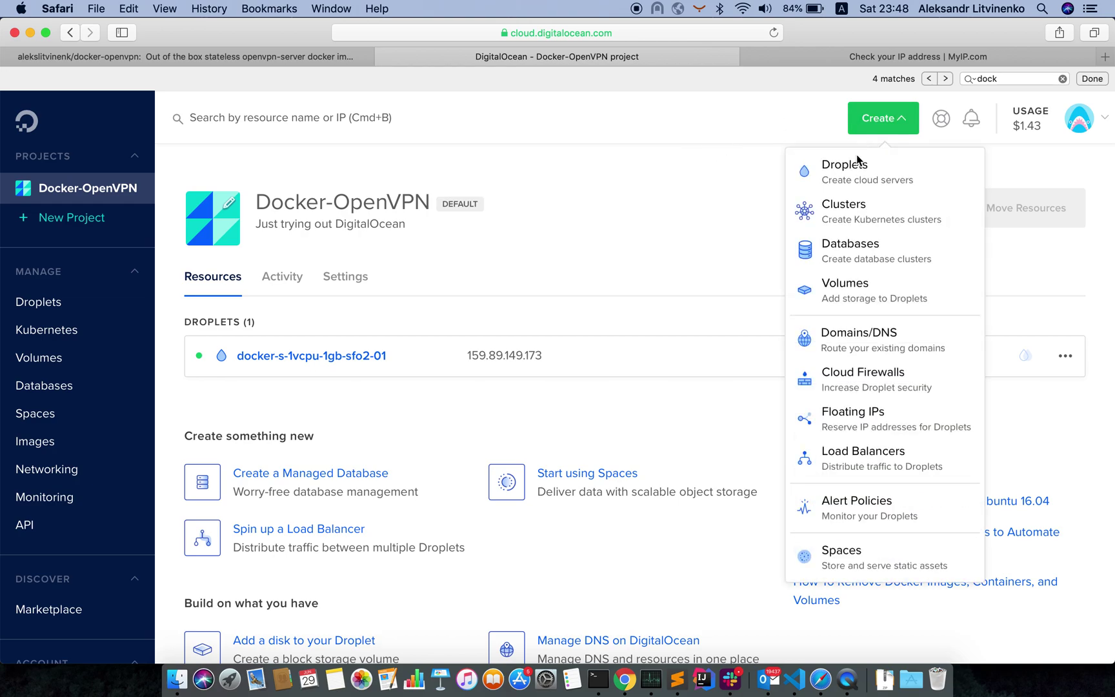
pyautogui.click(845, 178)
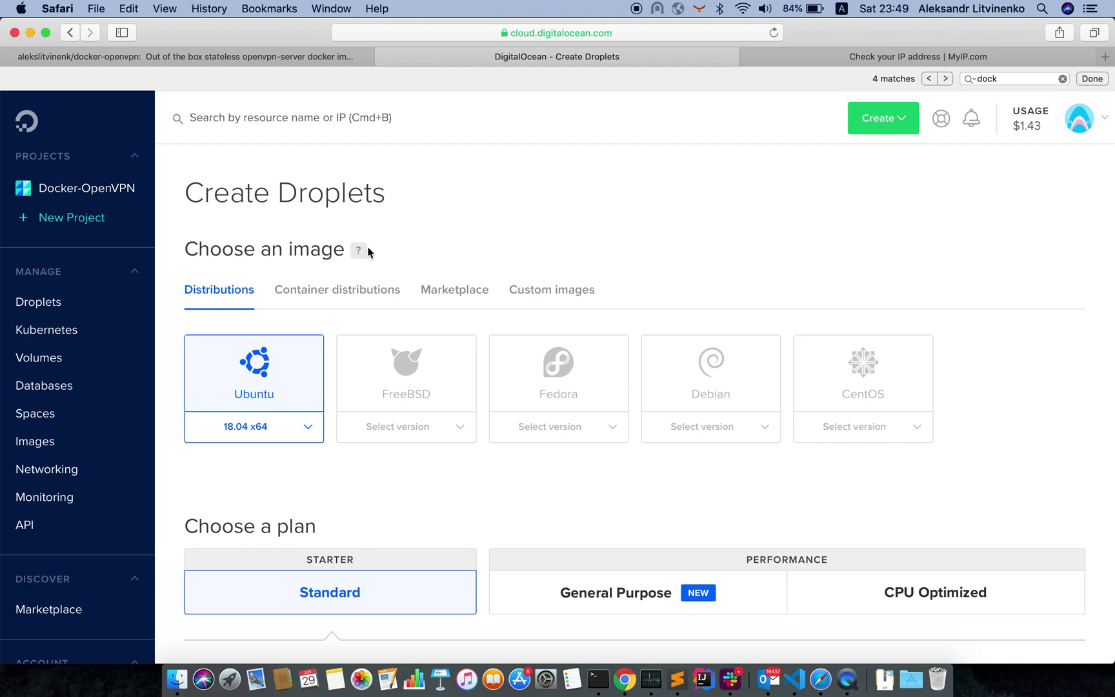
# Choose the Docker 5:18.09.6~3 on 18.04 marketplace image for the droplet
pyautogui.click(444, 296)
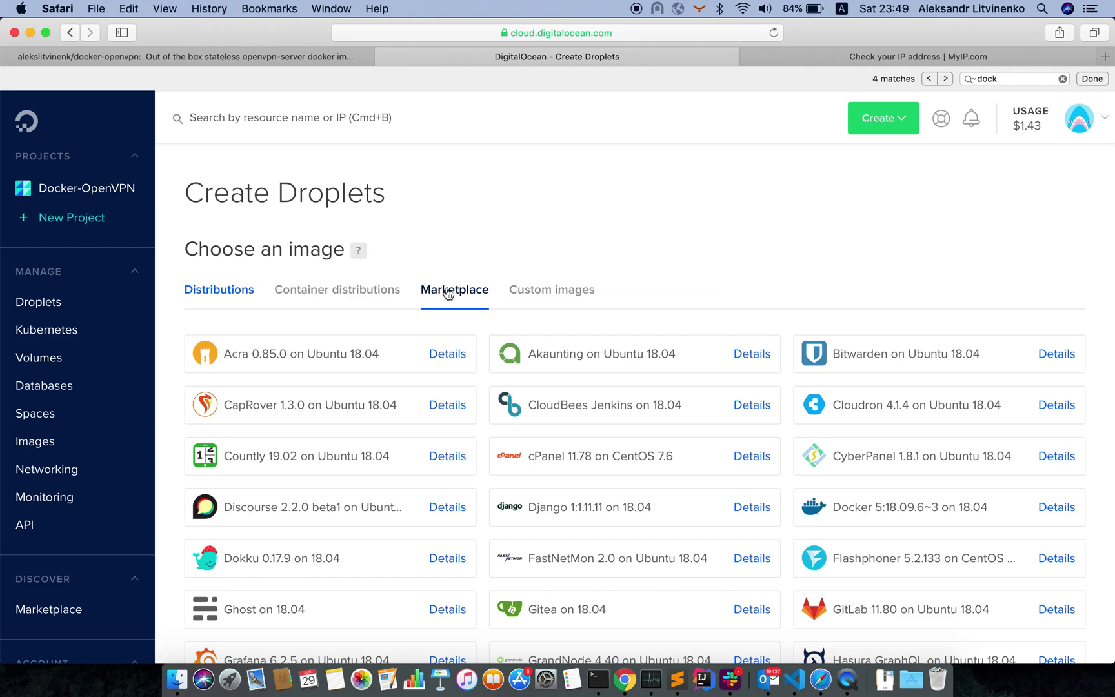
pyautogui.scroll(-1, 628, 354)
pyautogui.scroll(-3, 628, 352)
pyautogui.scroll(-2, 628, 352)
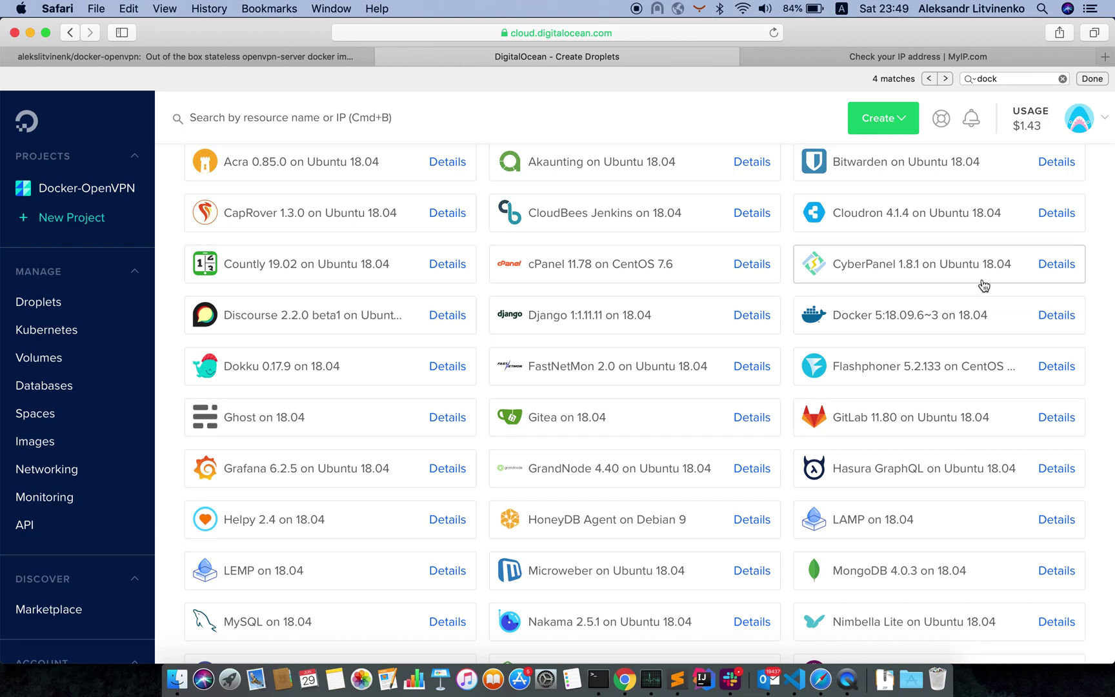
pyautogui.click(909, 318)
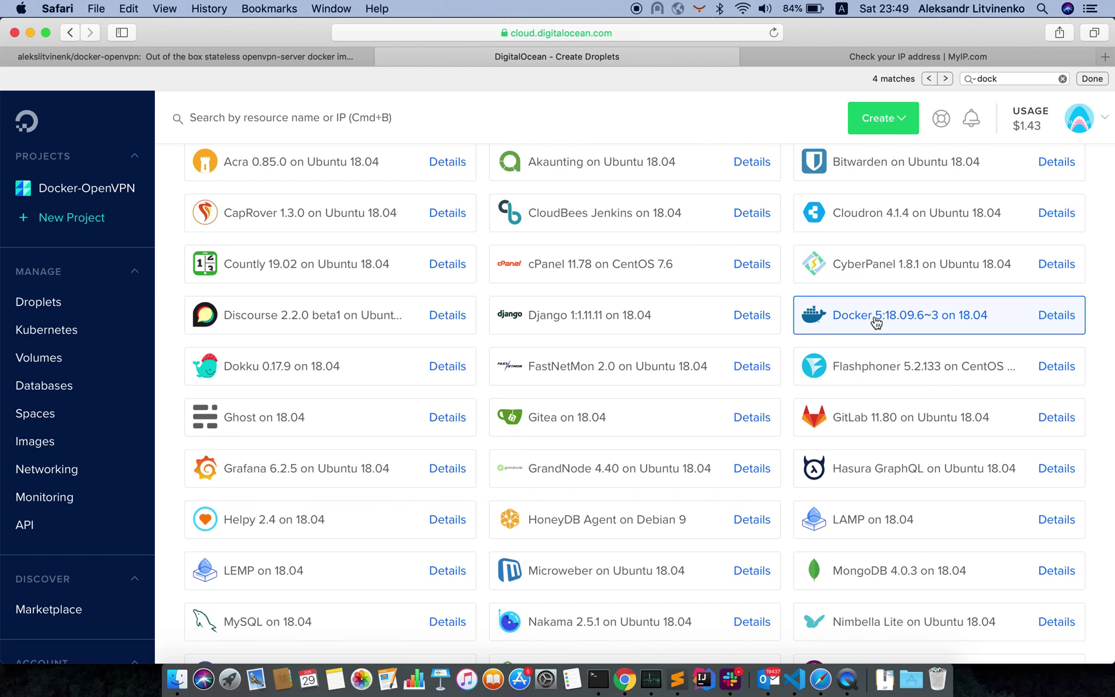
pyautogui.scroll(-5, 875, 323)
pyautogui.scroll(-3, 876, 323)
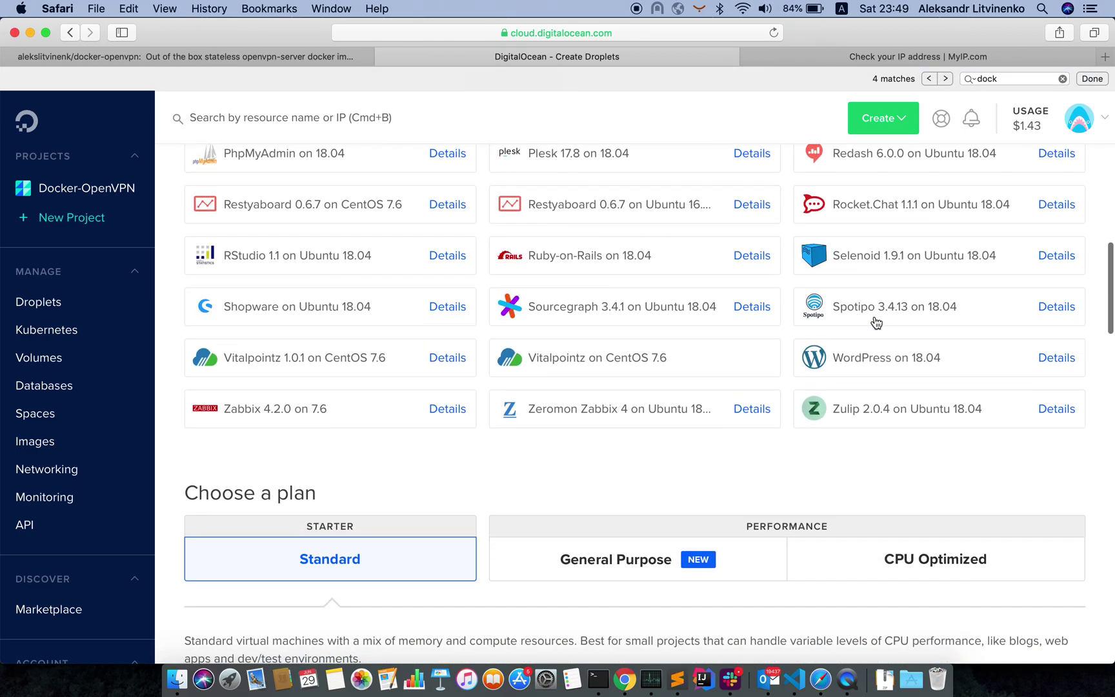
pyautogui.scroll(10, 876, 322)
pyautogui.scroll(5, 876, 323)
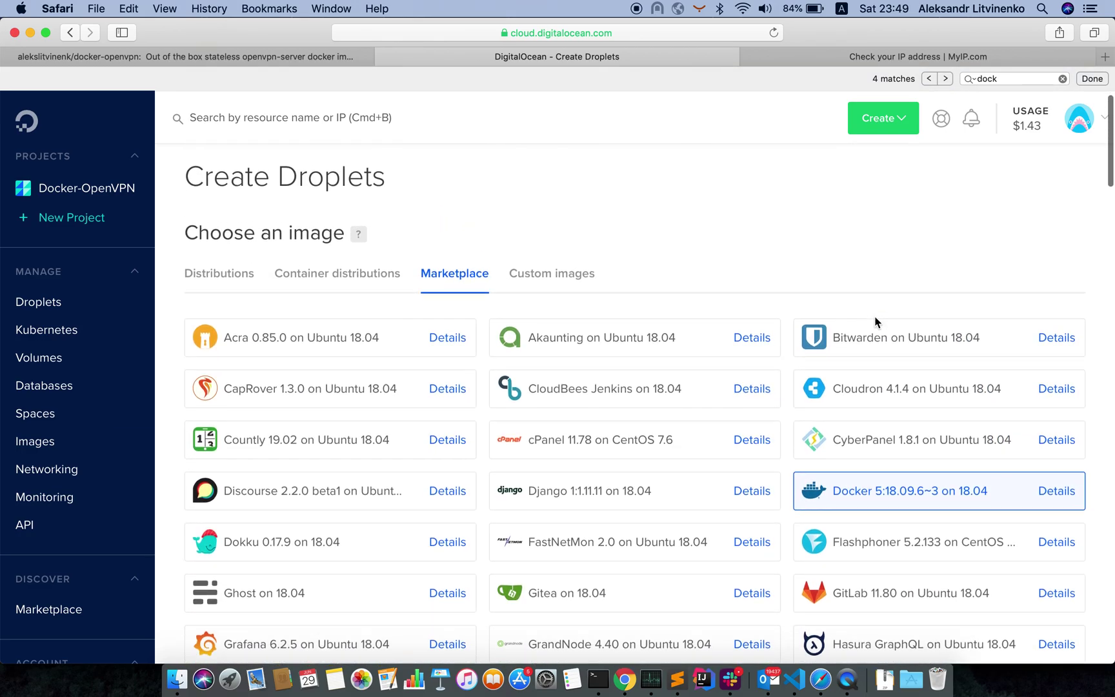
pyautogui.scroll(-3, 875, 322)
pyautogui.scroll(-1, 875, 322)
pyautogui.scroll(2, 875, 324)
pyautogui.scroll(-3, 872, 323)
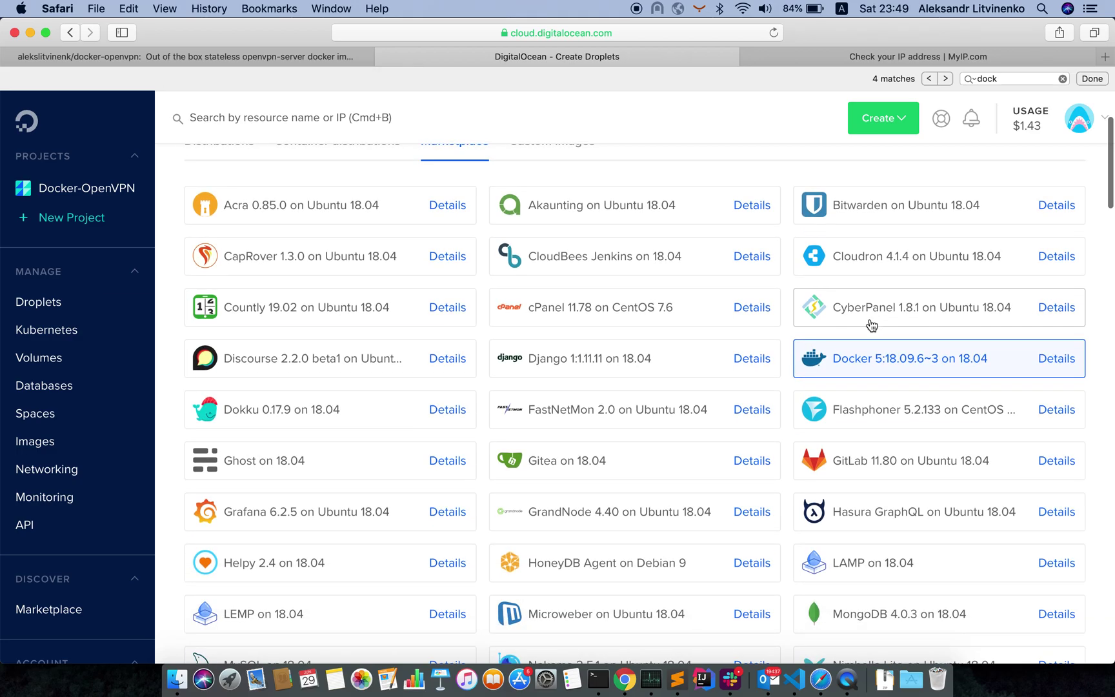
pyautogui.scroll(-5, 842, 354)
pyautogui.scroll(-10, 842, 354)
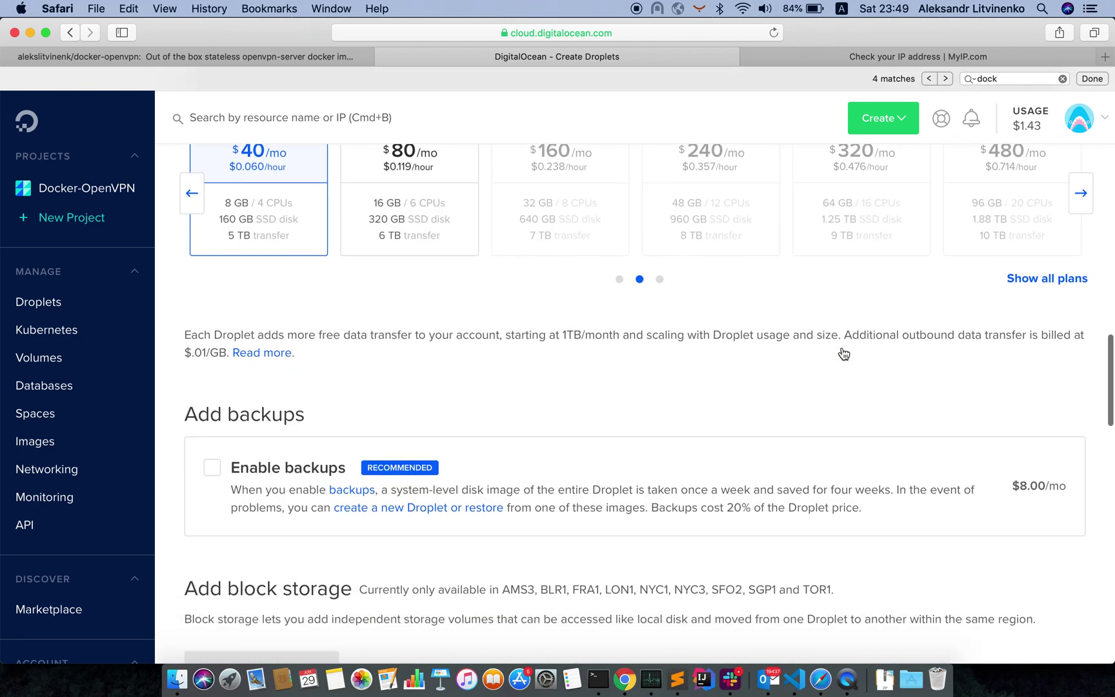
pyautogui.scroll(4, 843, 354)
pyautogui.scroll(1, 843, 353)
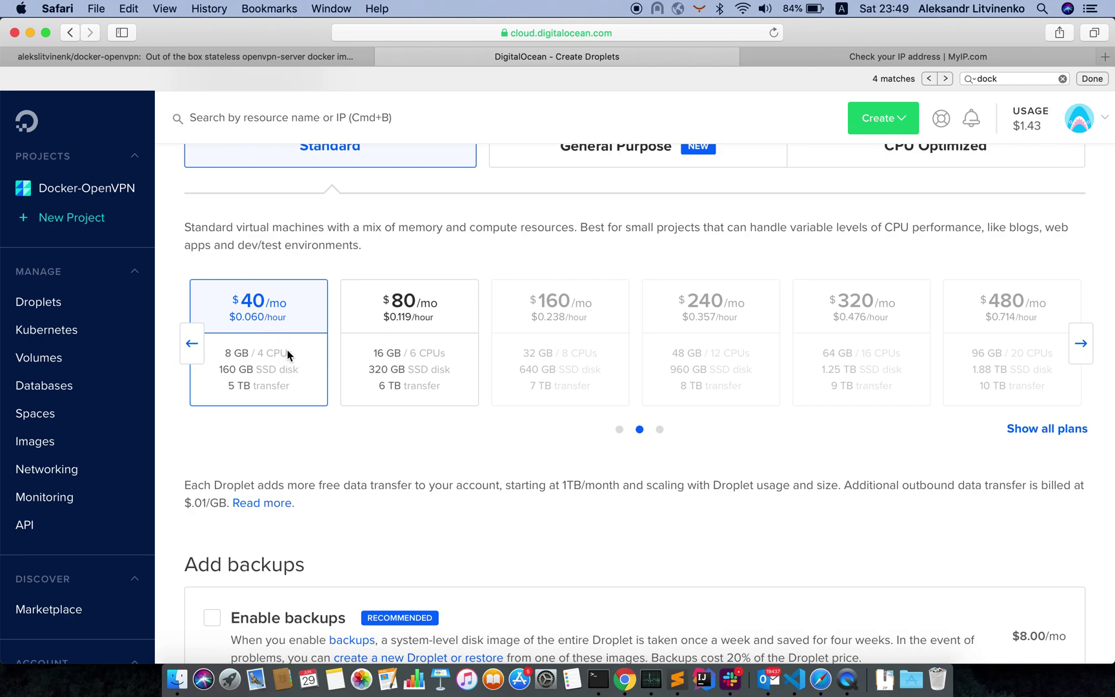
pyautogui.click(194, 346)
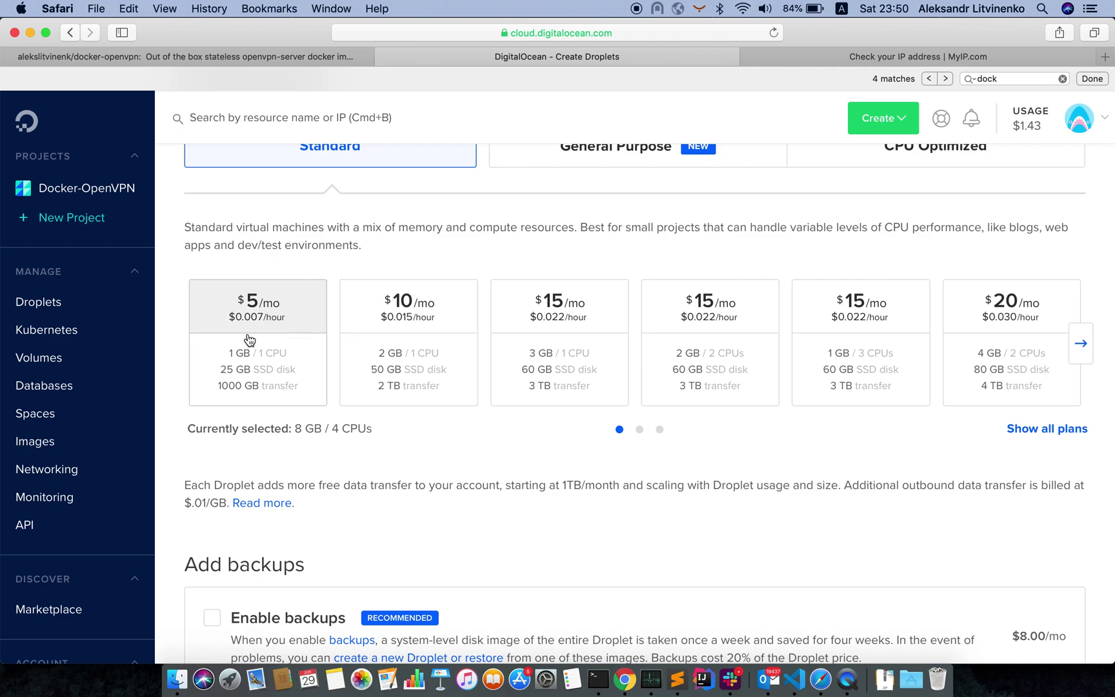
# Select the $5/mo Standard plan with 1 GB memory and 1 CPU
pyautogui.click(225, 342)
pyautogui.scroll(-1, 406, 449)
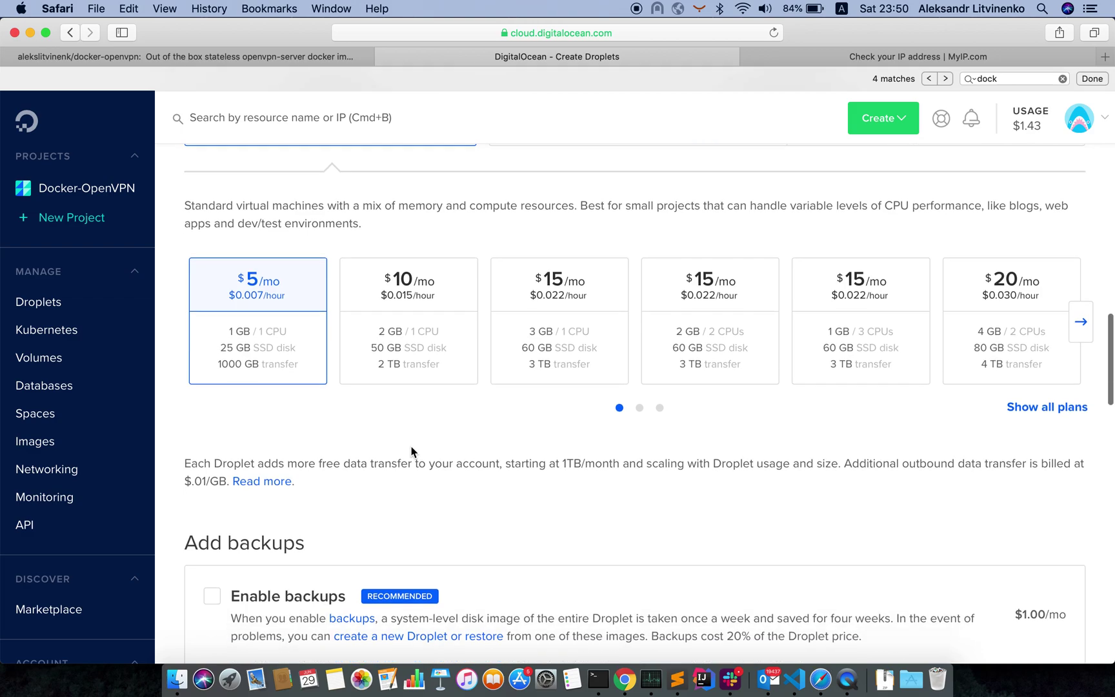
pyautogui.scroll(-3, 405, 450)
pyautogui.scroll(-2, 411, 450)
pyautogui.scroll(-2, 411, 451)
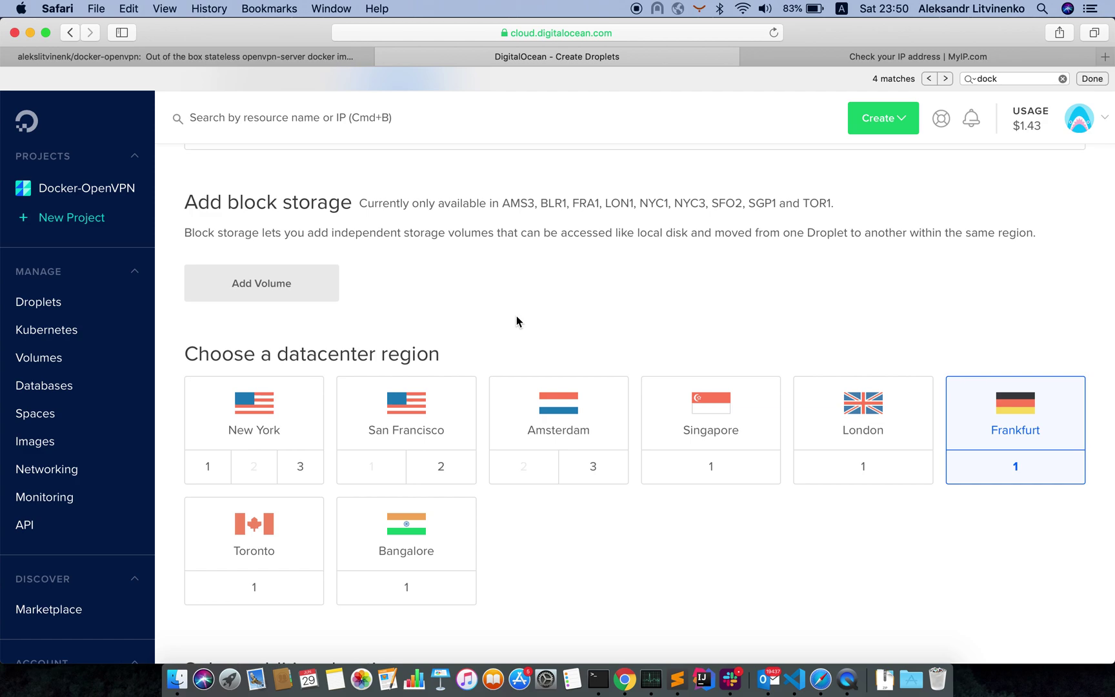
pyautogui.scroll(-2, 517, 316)
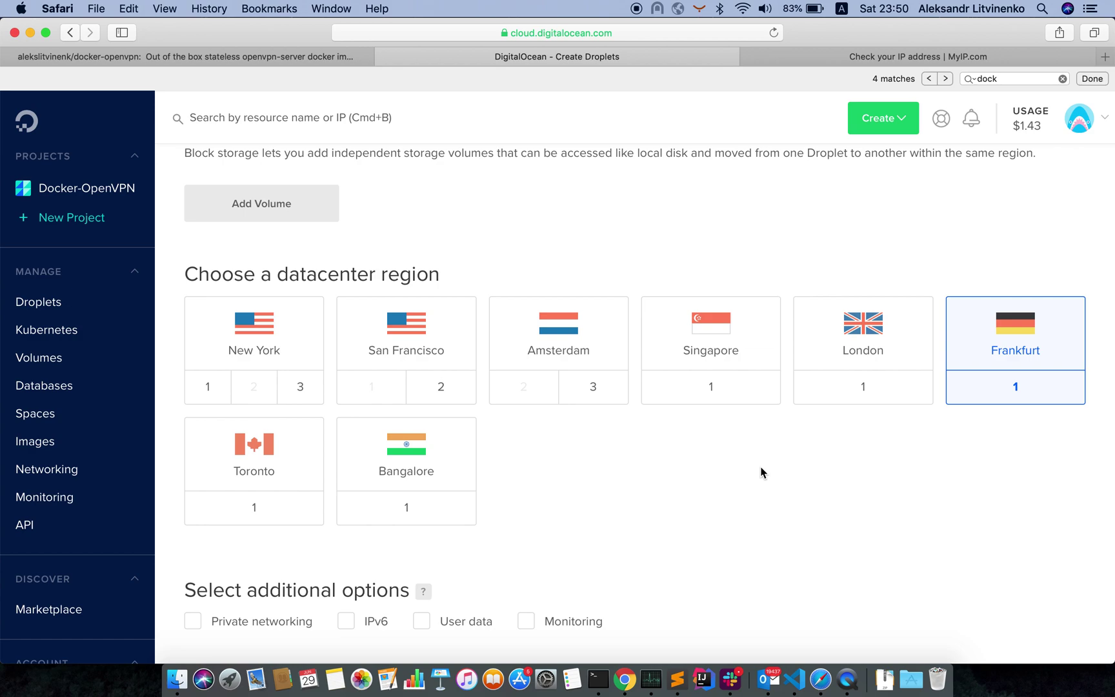
pyautogui.scroll(-3, 629, 460)
pyautogui.scroll(-2, 630, 460)
pyautogui.scroll(-2, 629, 464)
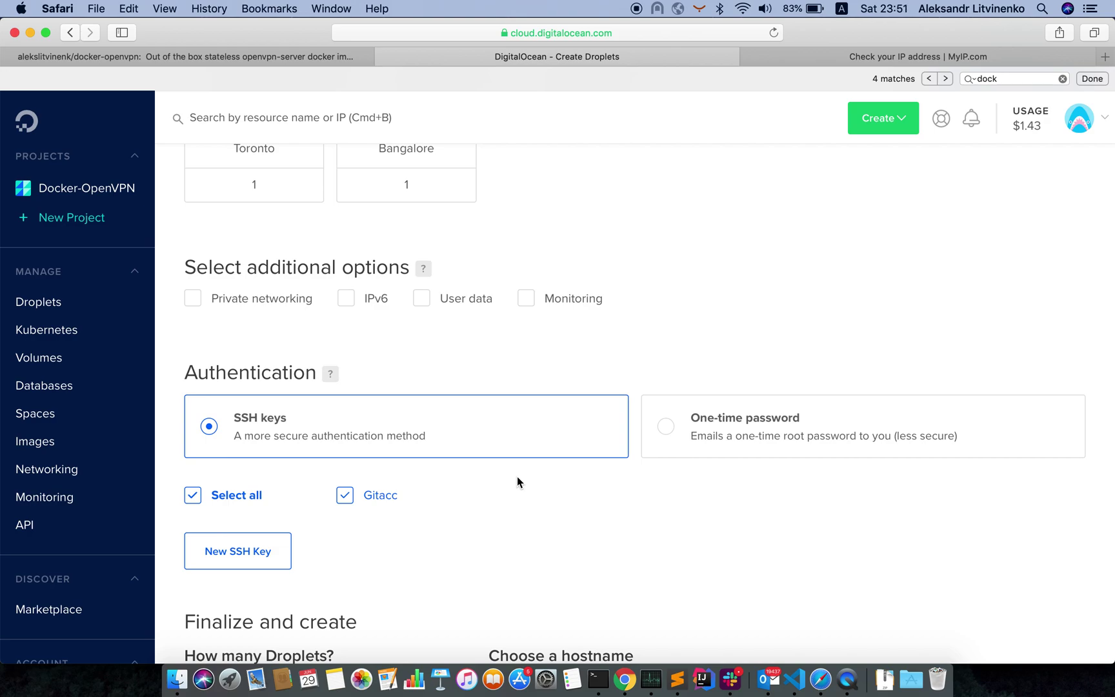
pyautogui.scroll(-1, 519, 477)
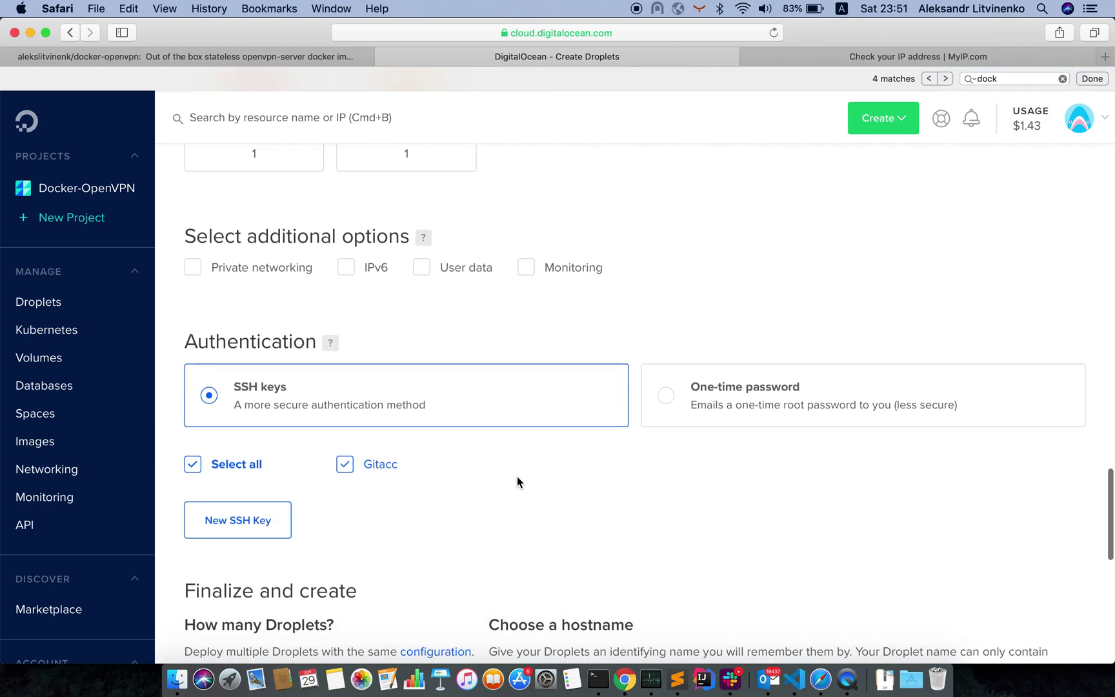
pyautogui.scroll(-5, 517, 477)
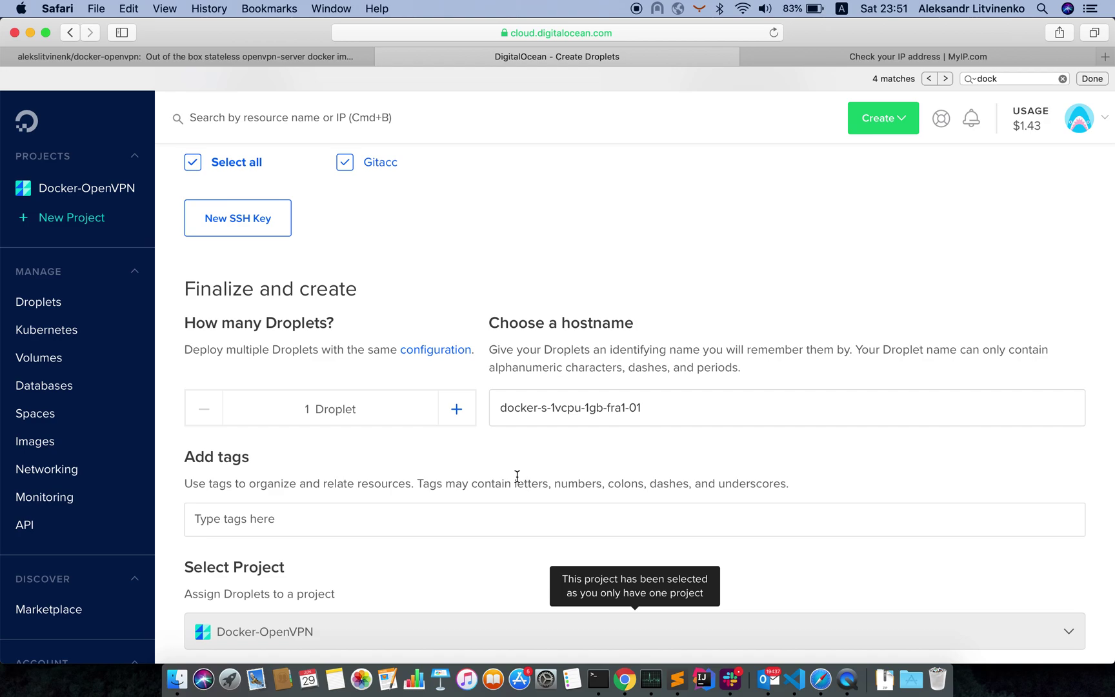
pyautogui.scroll(-2, 516, 477)
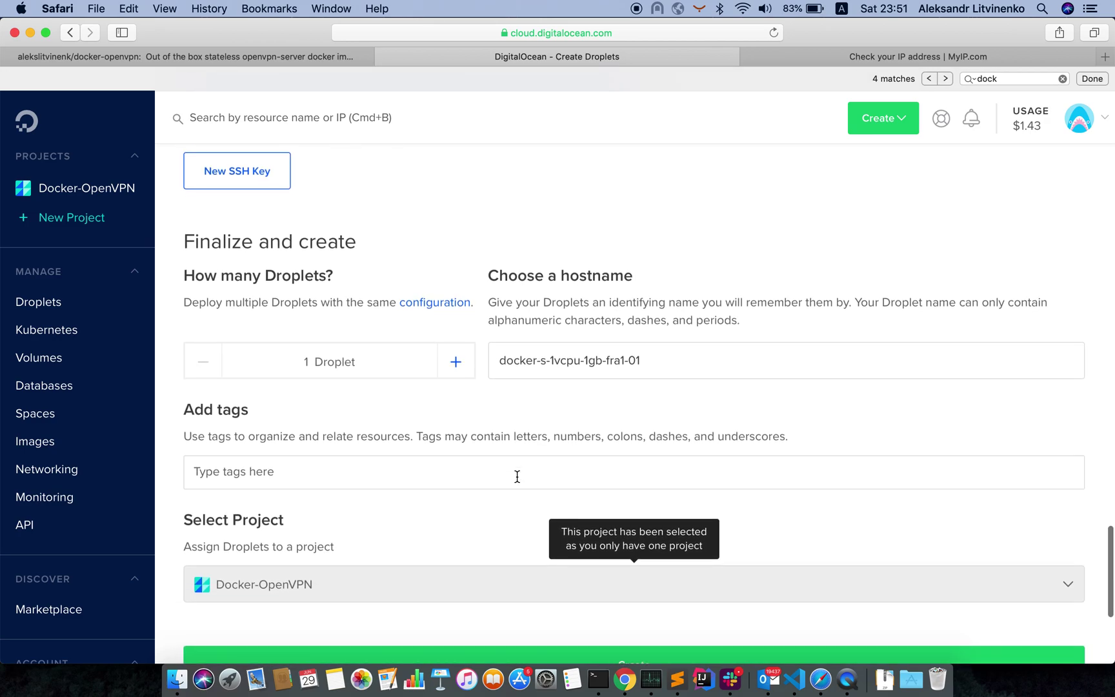
pyautogui.scroll(1, 517, 476)
pyautogui.scroll(-1, 517, 477)
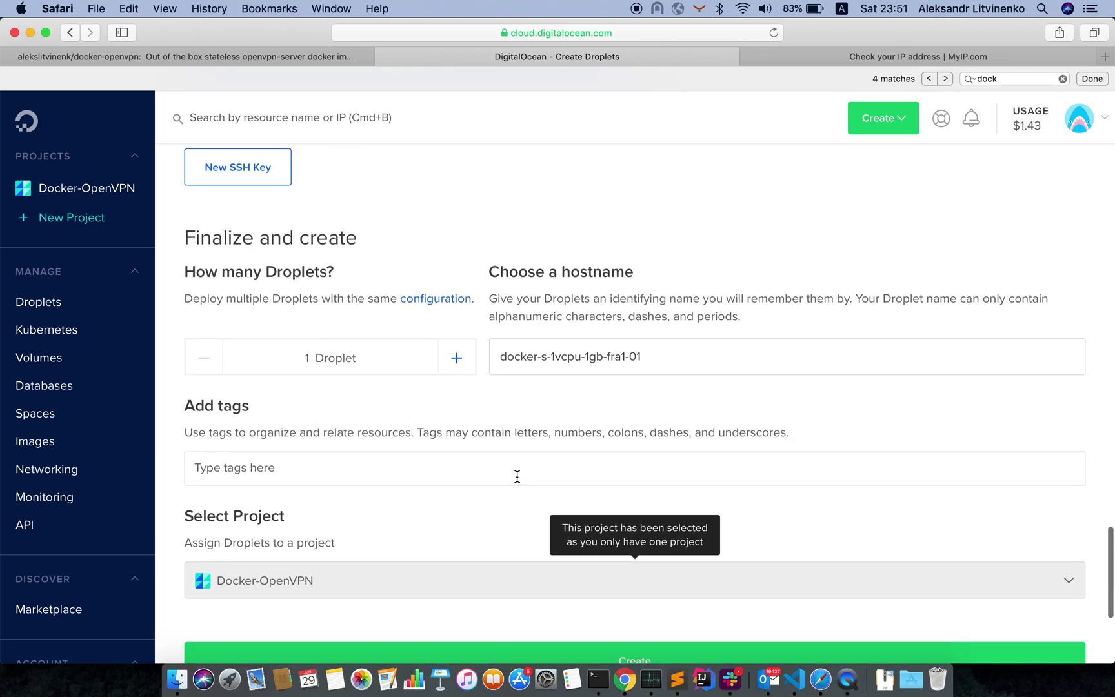
pyautogui.scroll(-3, 516, 477)
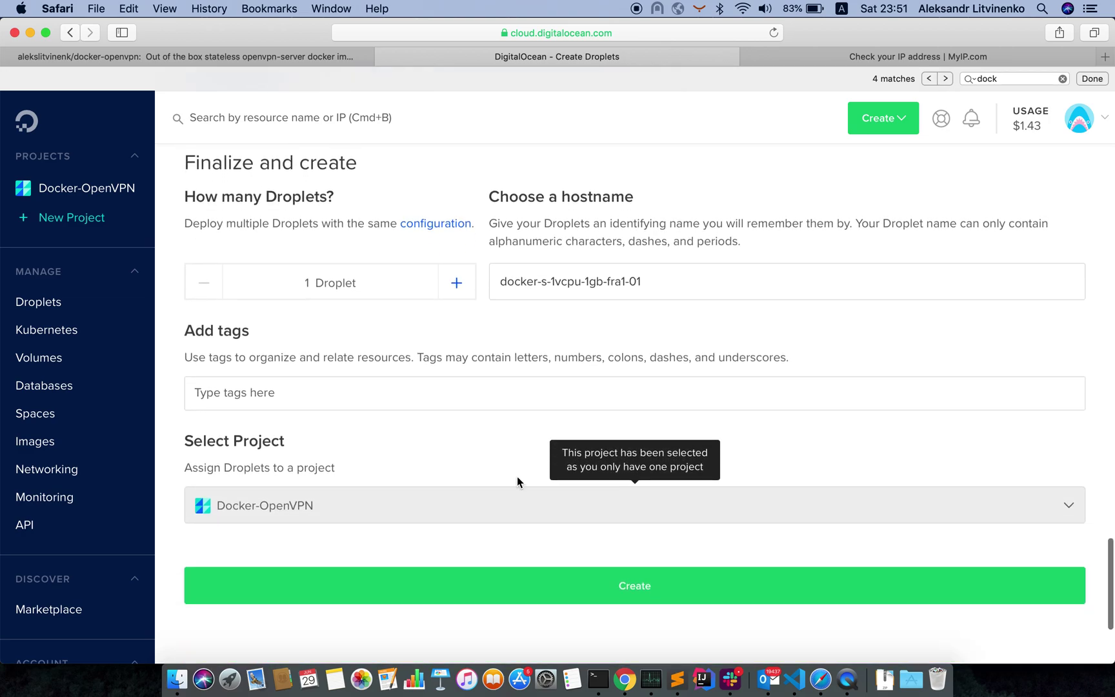
# Launch the docker-s-1vcpu-1gb-fra1-01 droplet in Frankfurt with SSH key authentication
pyautogui.click(568, 595)
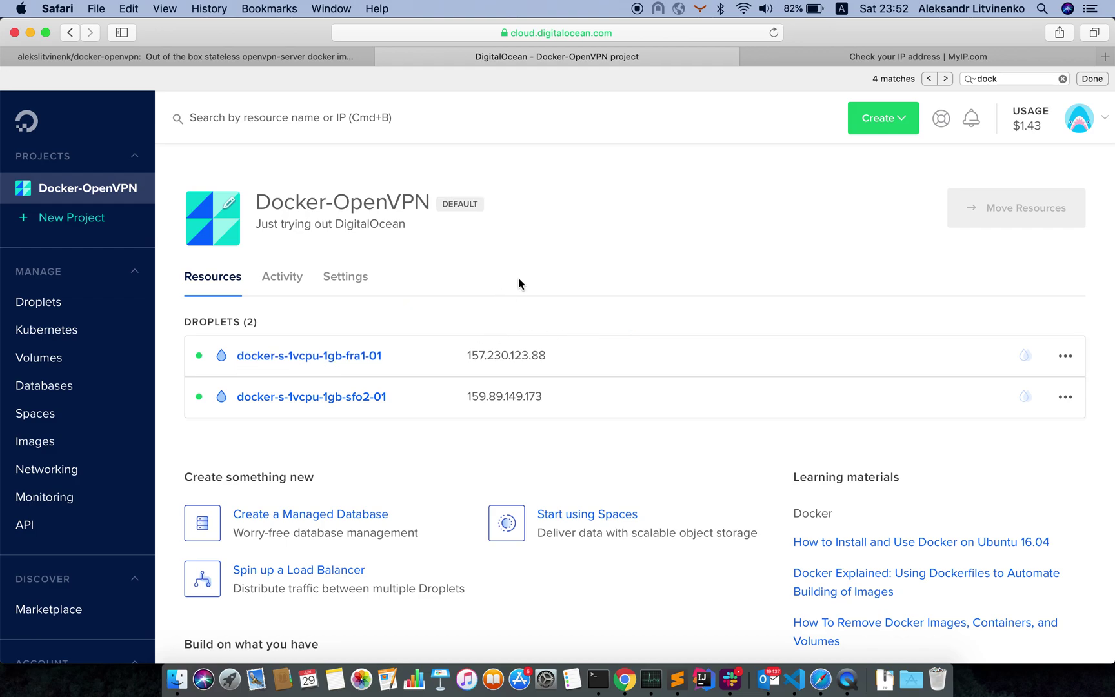
pyautogui.moveTo(484, 361)
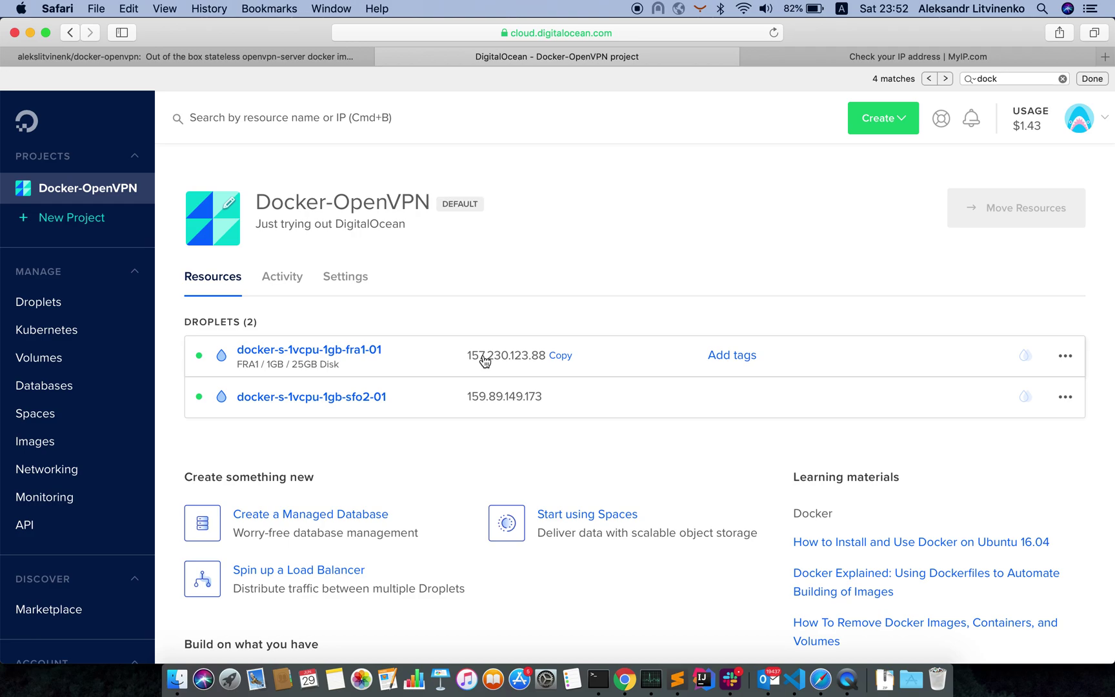
# Copy the Frankfurt droplet's IP address 157.230.123.88 and return to Terminal
pyautogui.click(563, 359)
pyautogui.press('super+Tab')
pyautogui.write('cl')
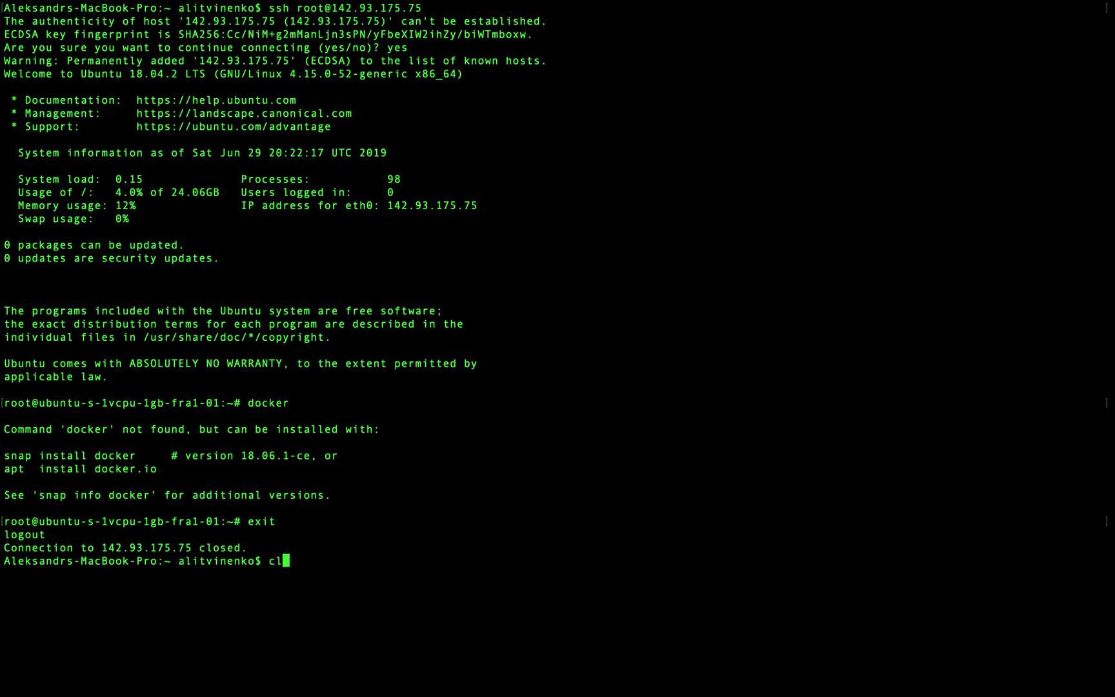
pyautogui.write('a')
# Fix the typos while entering the clear command in Terminal
pyautogui.press('BackSpace')
pyautogui.write('eksa')
pyautogui.press('BackSpace')
pyautogui.press('BackSpace')
pyautogui.press('BackSpace')
pyautogui.write('la')
pyautogui.write('e')
pyautogui.press('BackSpace')
pyautogui.press('BackSpace')
pyautogui.write('ear')
pyautogui.press('Return')
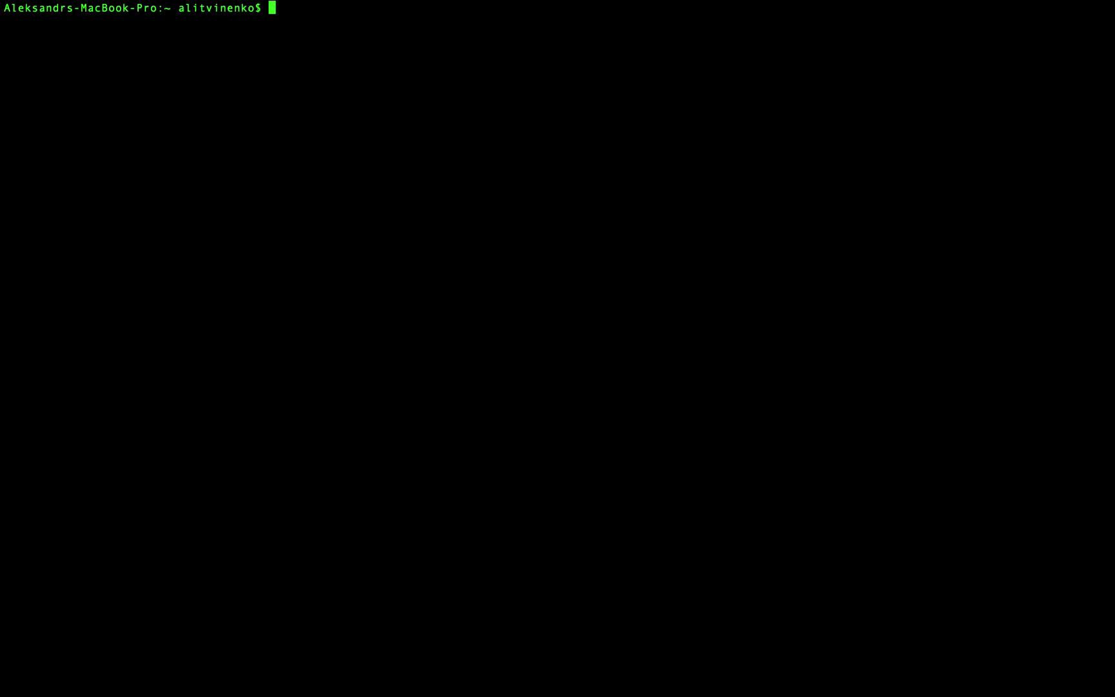
pyautogui.write('s')
pyautogui.write('sh')
pyautogui.write(' root')
pyautogui.write('@')
pyautogui.write('157.230.123.88')
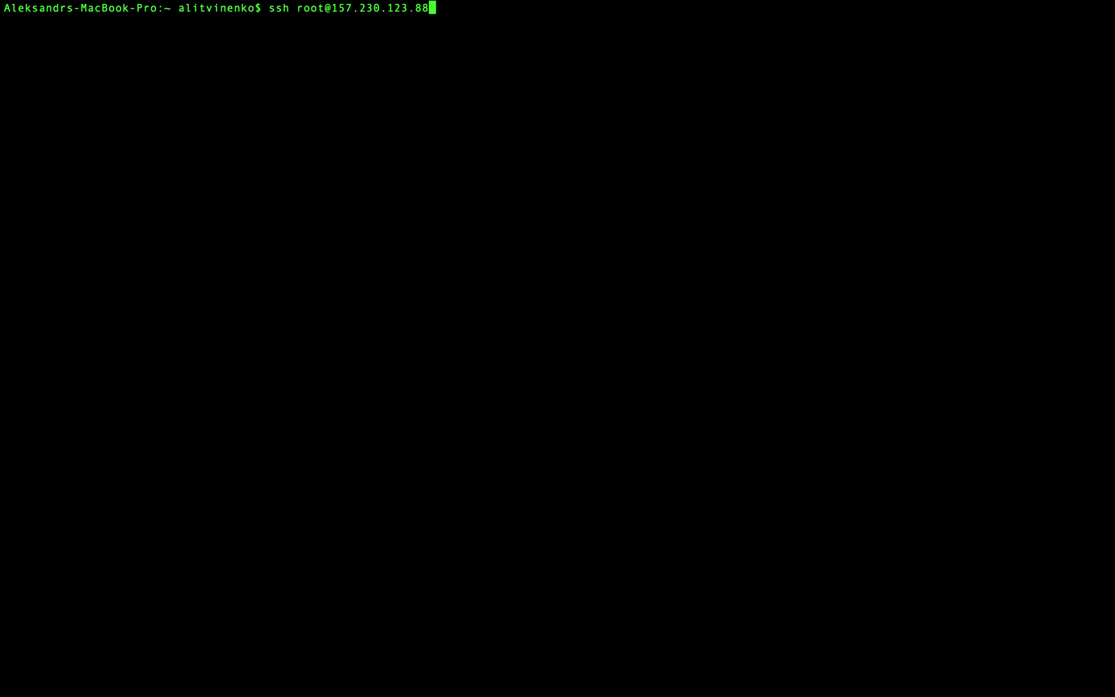
pyautogui.press('Return')
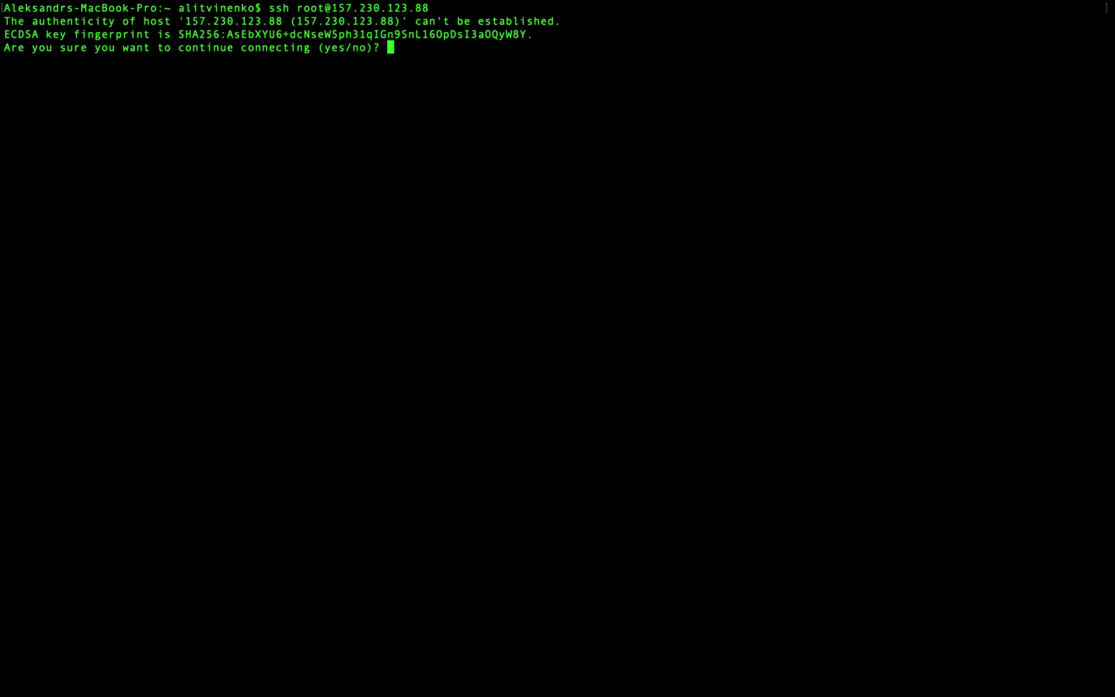
pyautogui.write('ye')
pyautogui.write('s')
# Answer yes to trust the droplet's host key and open the root shell
pyautogui.press('Return')
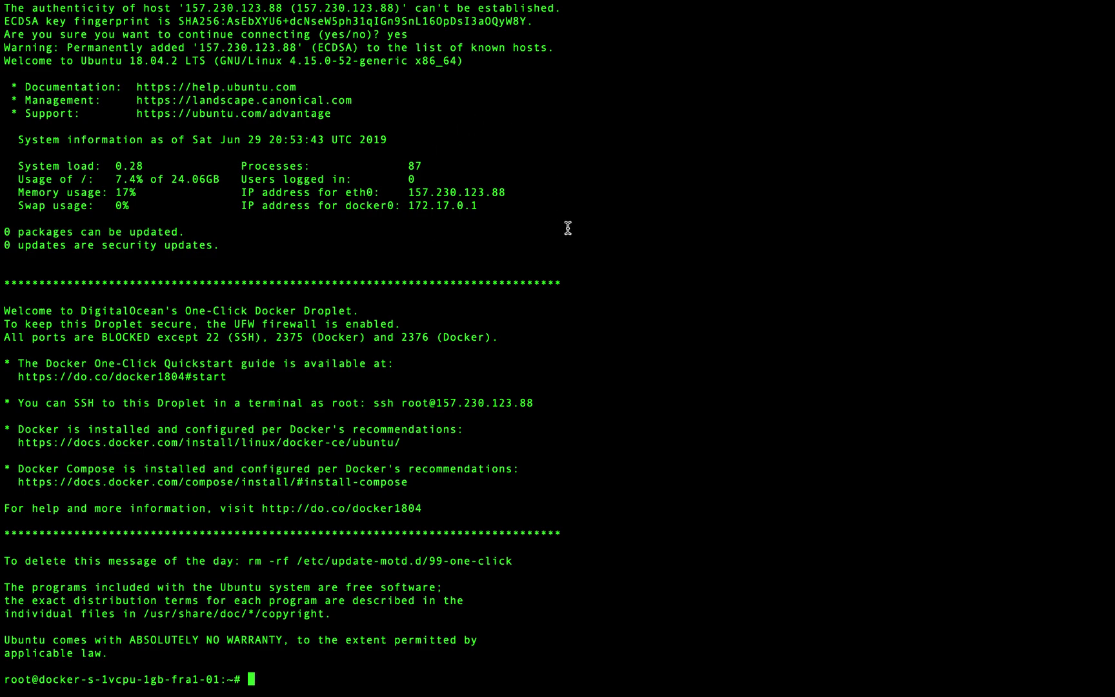
pyautogui.write('docl')
# Run docker on the droplet to print its command list, then return to Safari
pyautogui.press('BackSpace')
pyautogui.write('k')
pyautogui.write('er')
pyautogui.press('Return')
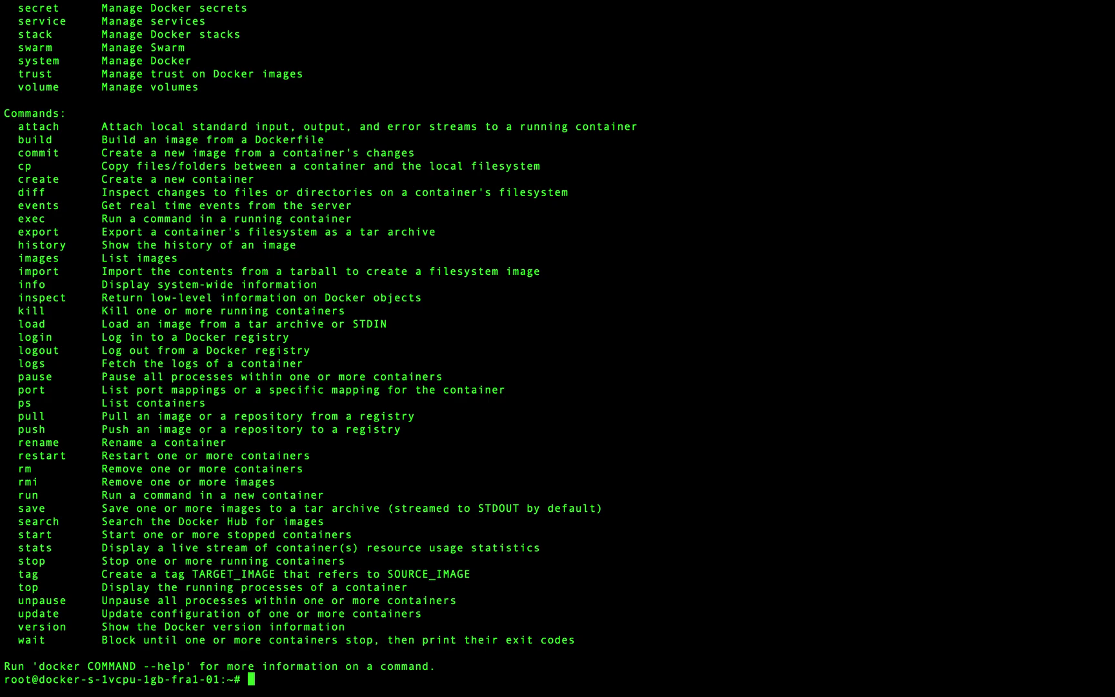
pyautogui.scroll(2, 534, 247)
pyautogui.scroll(2, 531, 256)
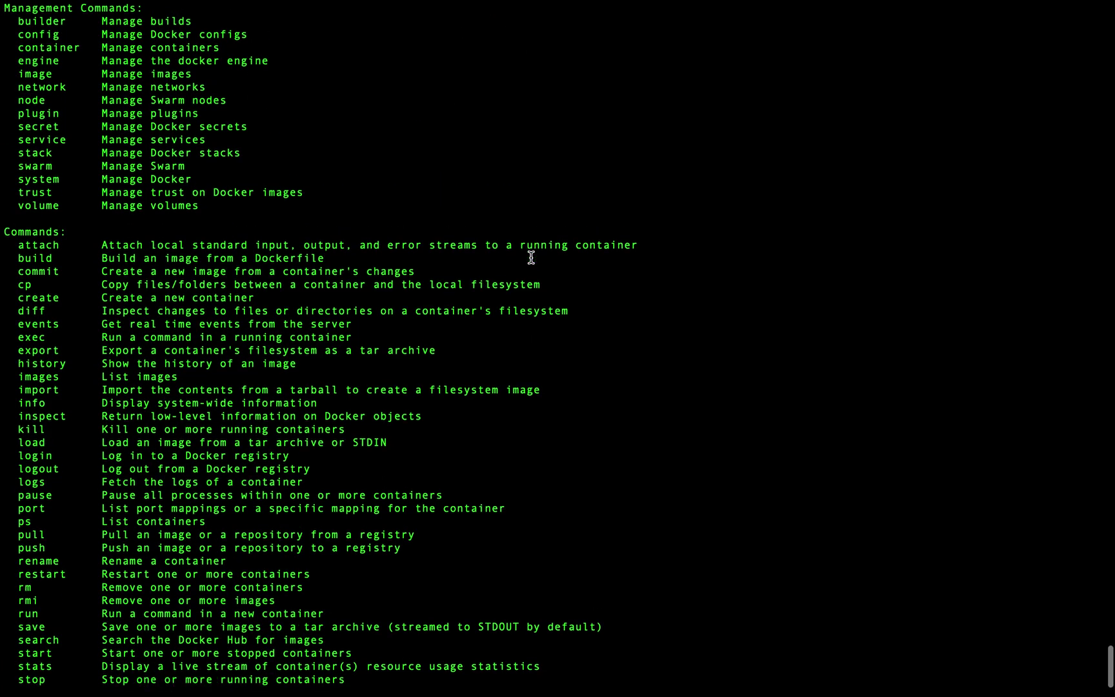
pyautogui.scroll(-3, 531, 256)
pyautogui.scroll(3, 531, 256)
pyautogui.scroll(5, 530, 257)
pyautogui.scroll(-5, 531, 257)
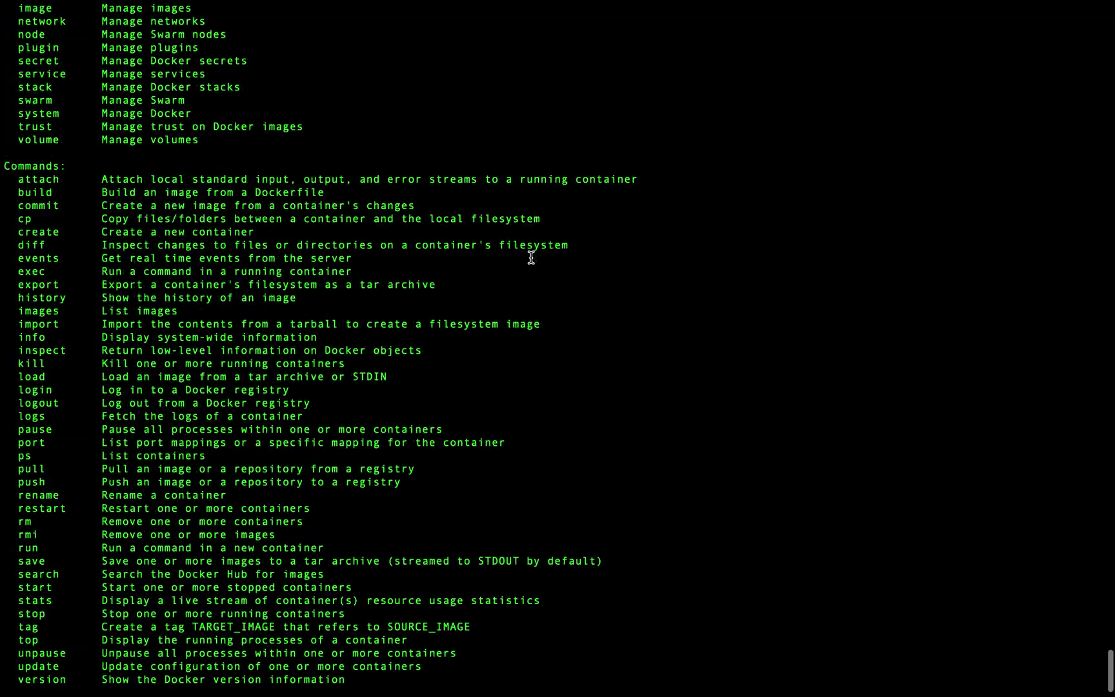
pyautogui.scroll(-1, 530, 257)
pyautogui.hotkey('ctrl', 'Left')
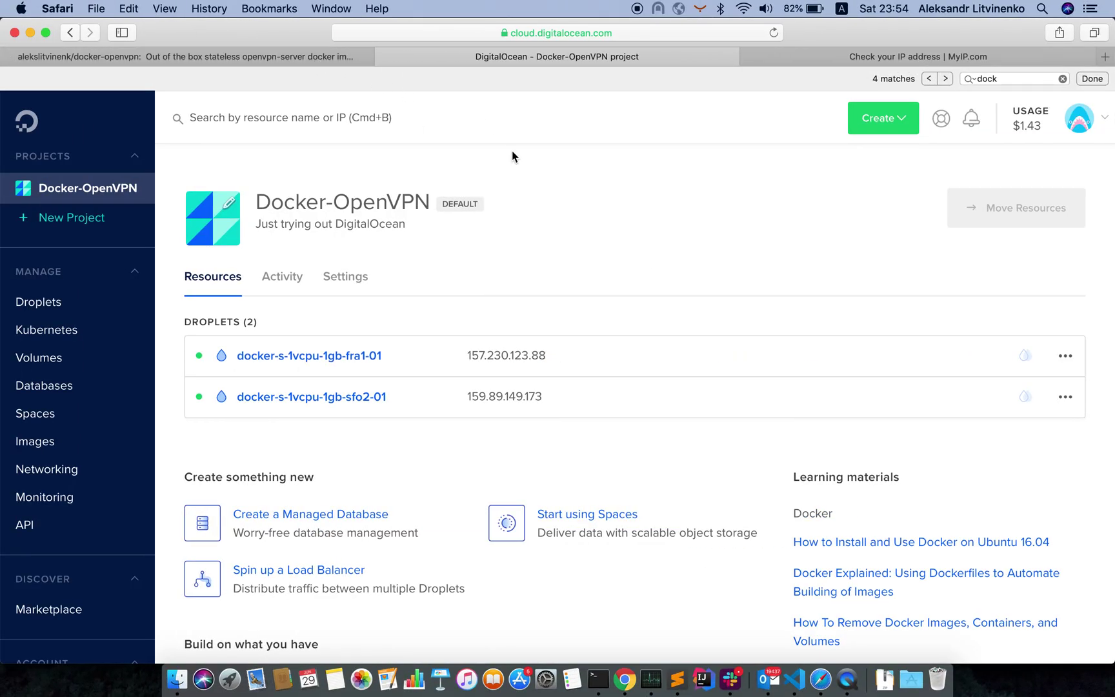
# Copy the README's full docker run command for auto-detected server IPs from GitHub
pyautogui.click(283, 58)
pyautogui.scroll(3, 373, 234)
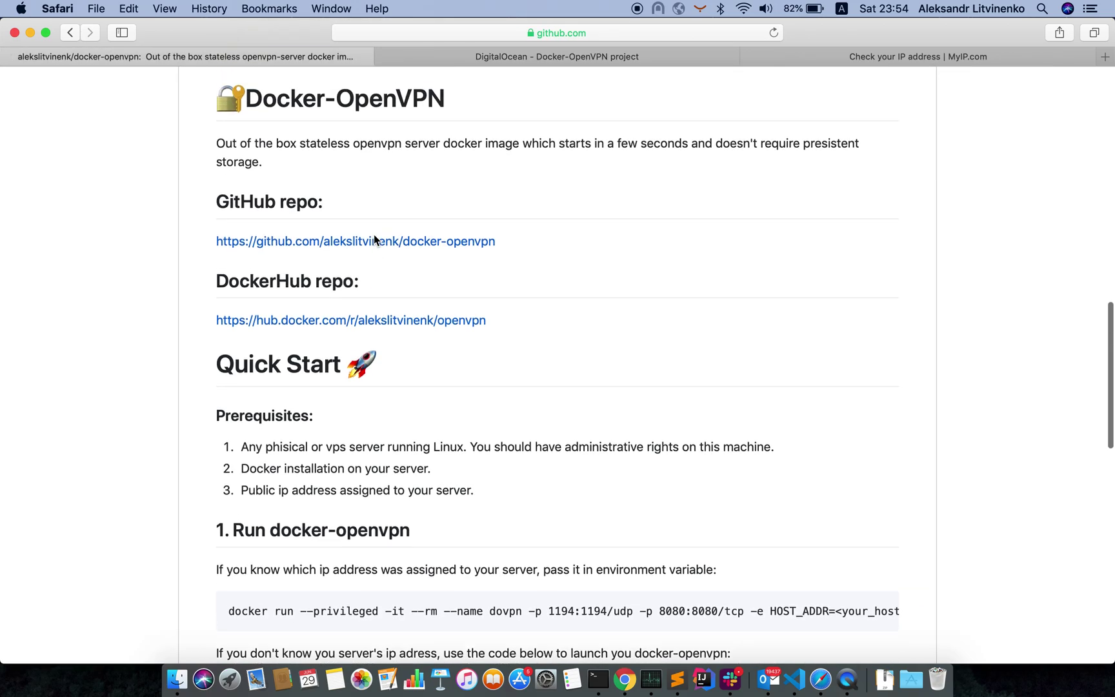
pyautogui.scroll(-1, 373, 234)
pyautogui.scroll(-2, 374, 234)
pyautogui.scroll(-4, 375, 235)
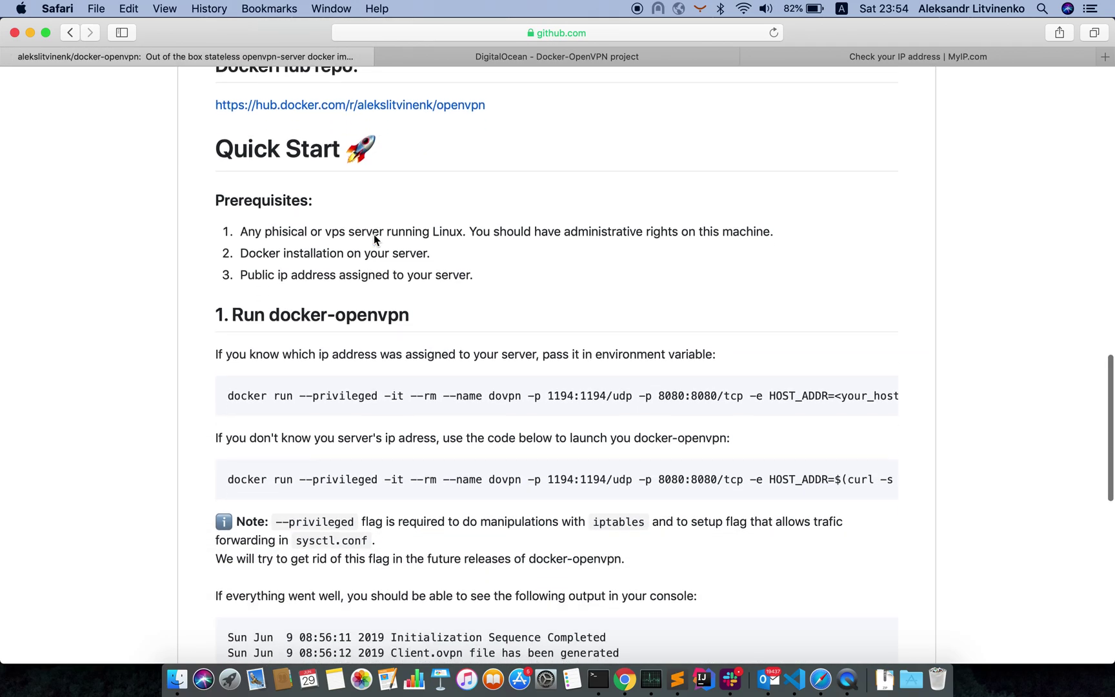
pyautogui.scroll(-2, 375, 240)
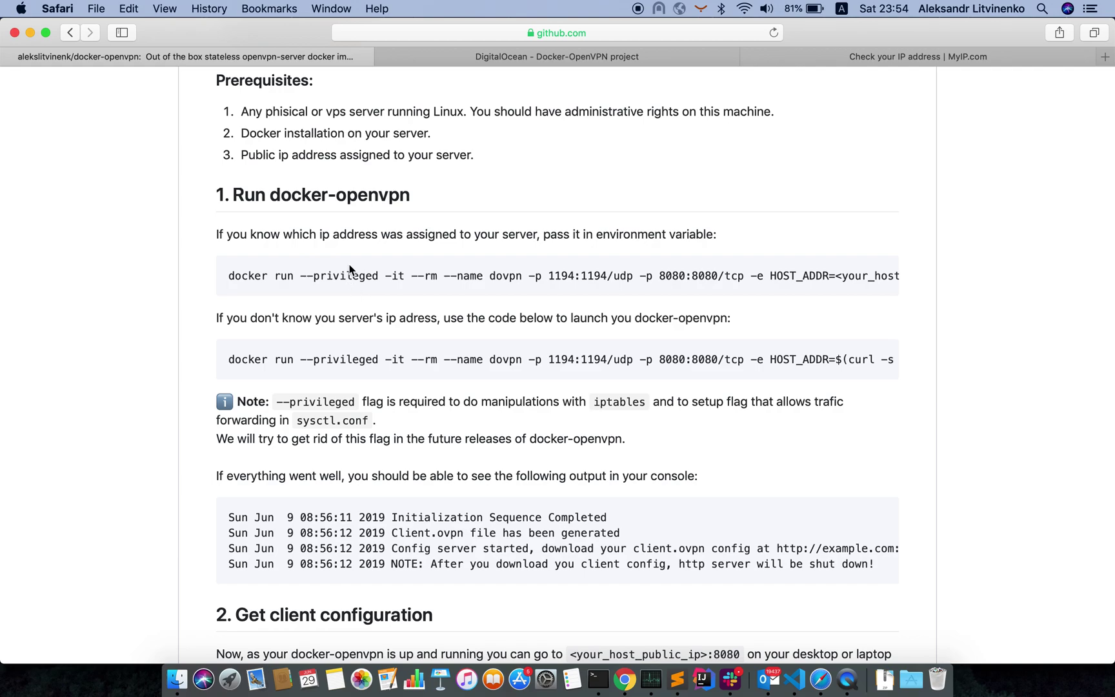
pyautogui.hscroll(3, 378, 272)
pyautogui.hscroll(3, 382, 276)
pyautogui.hscroll(3, 383, 276)
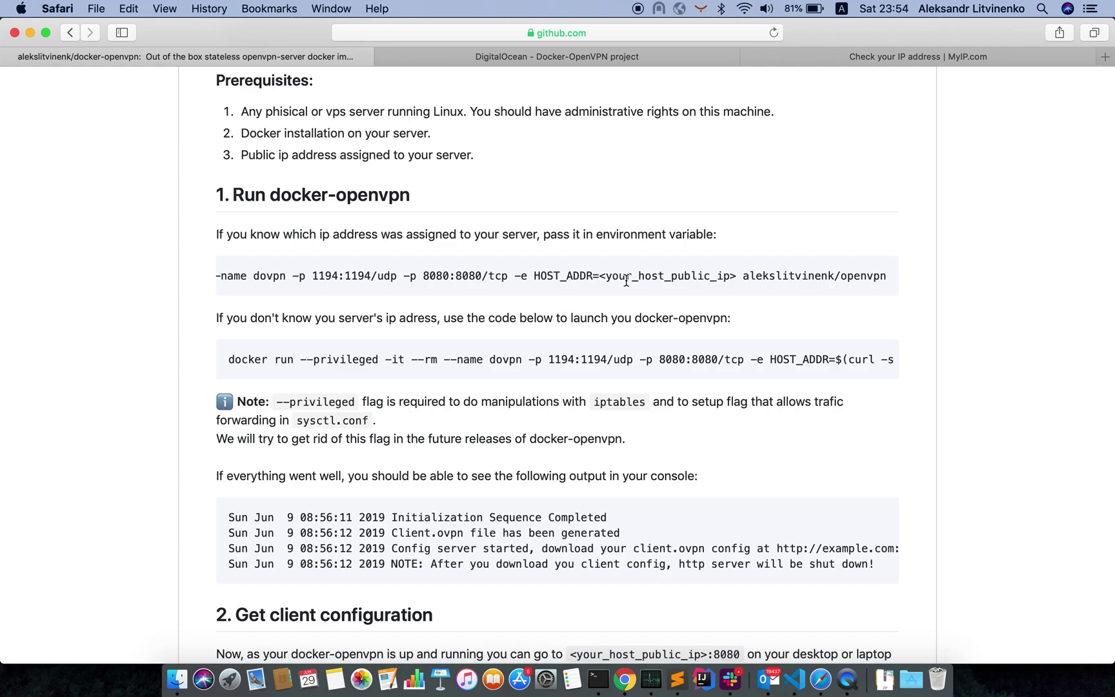
pyautogui.scroll(1, 626, 281)
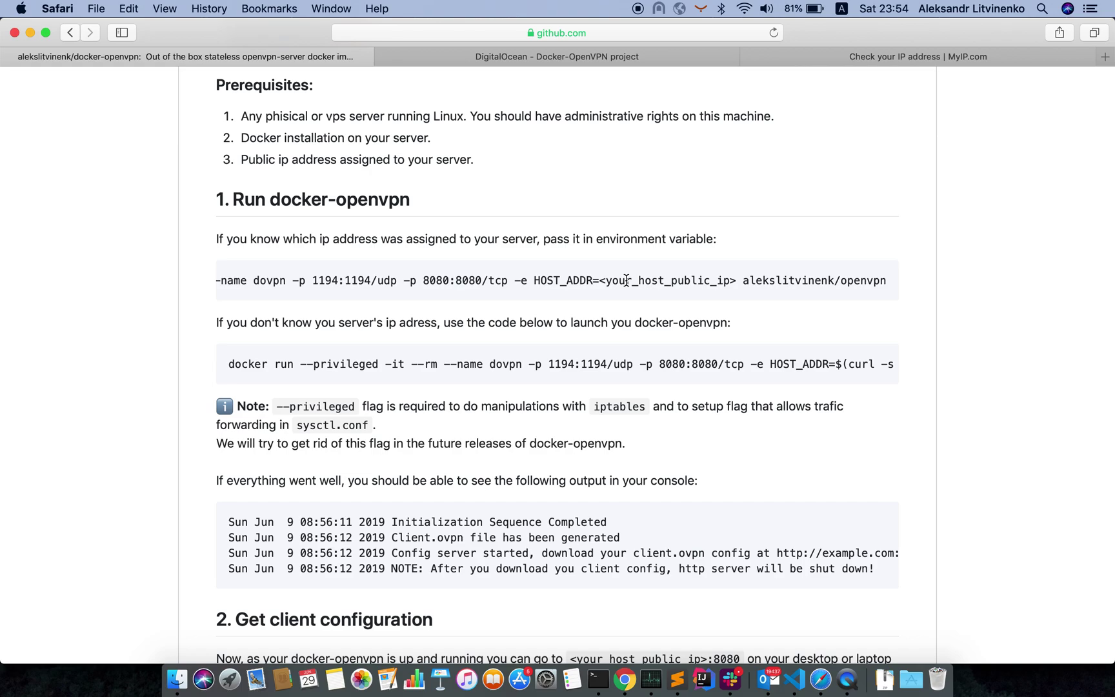
pyautogui.hscroll(1, 626, 280)
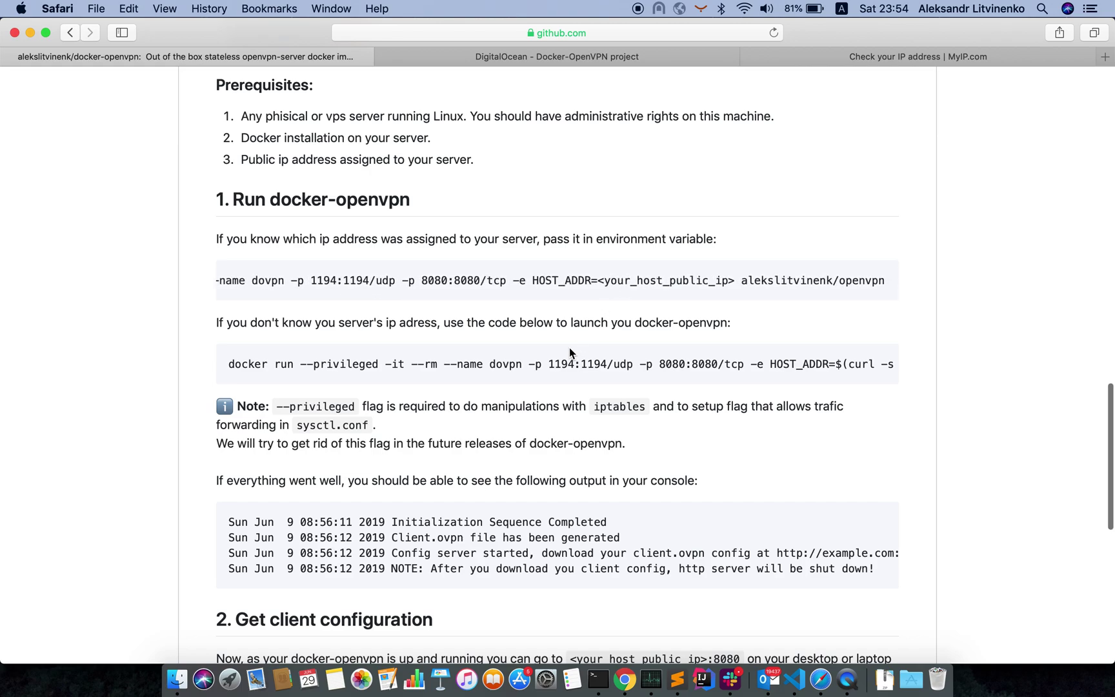
pyautogui.hscroll(3, 568, 354)
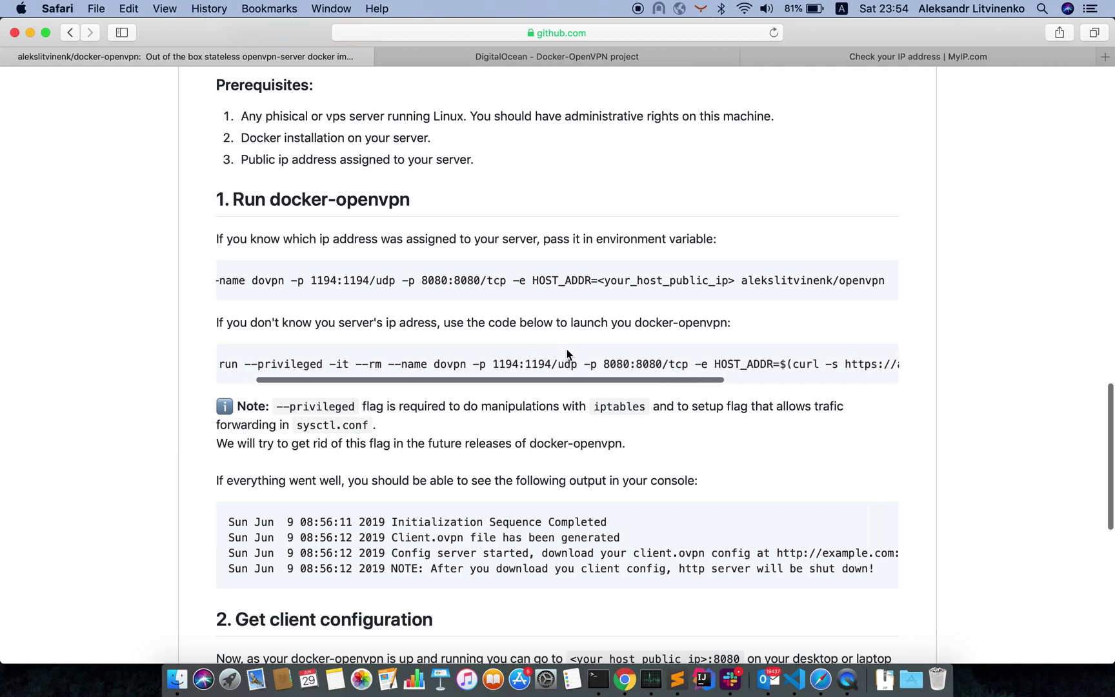
pyautogui.hscroll(2, 567, 354)
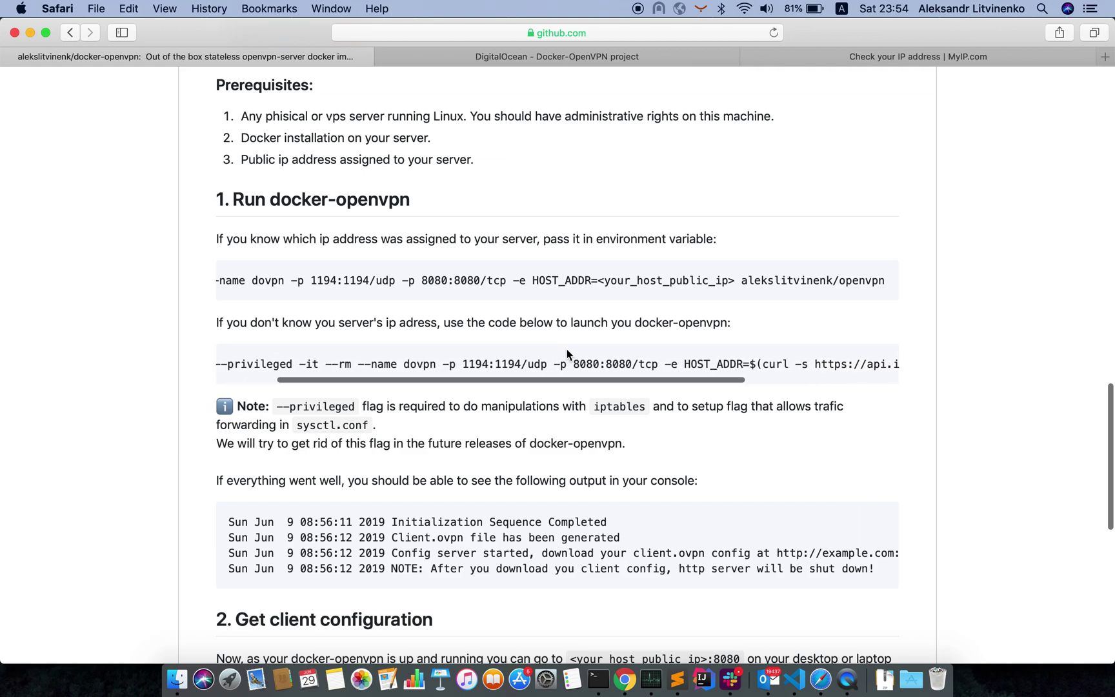
pyautogui.hscroll(2, 567, 354)
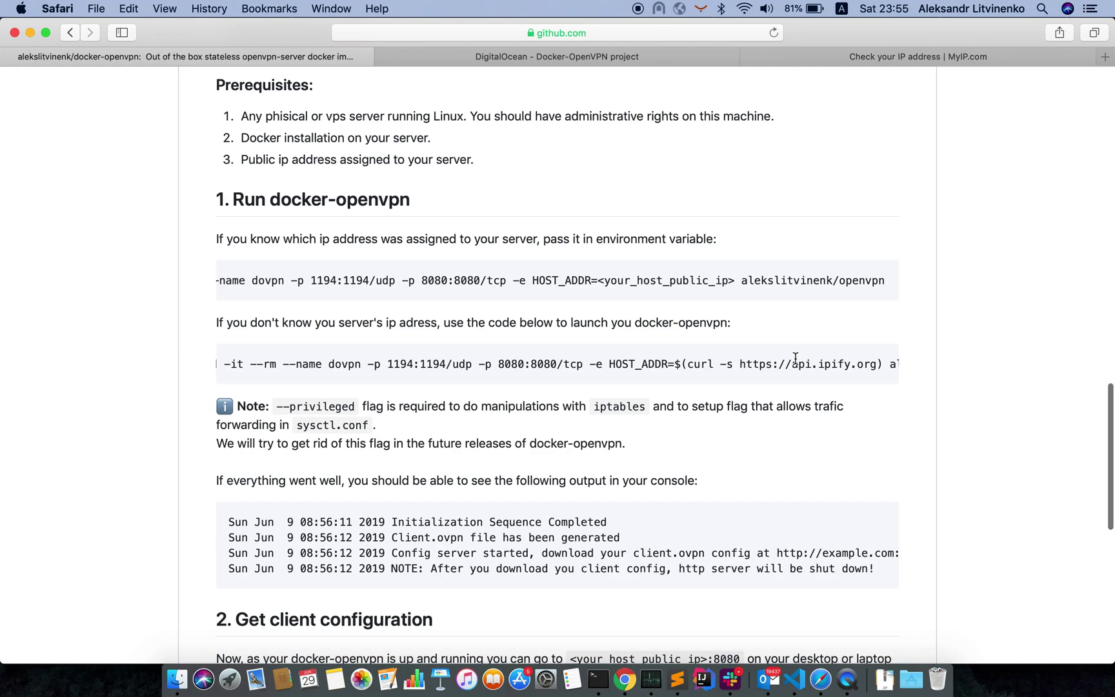
pyautogui.hscroll(-2, 794, 358)
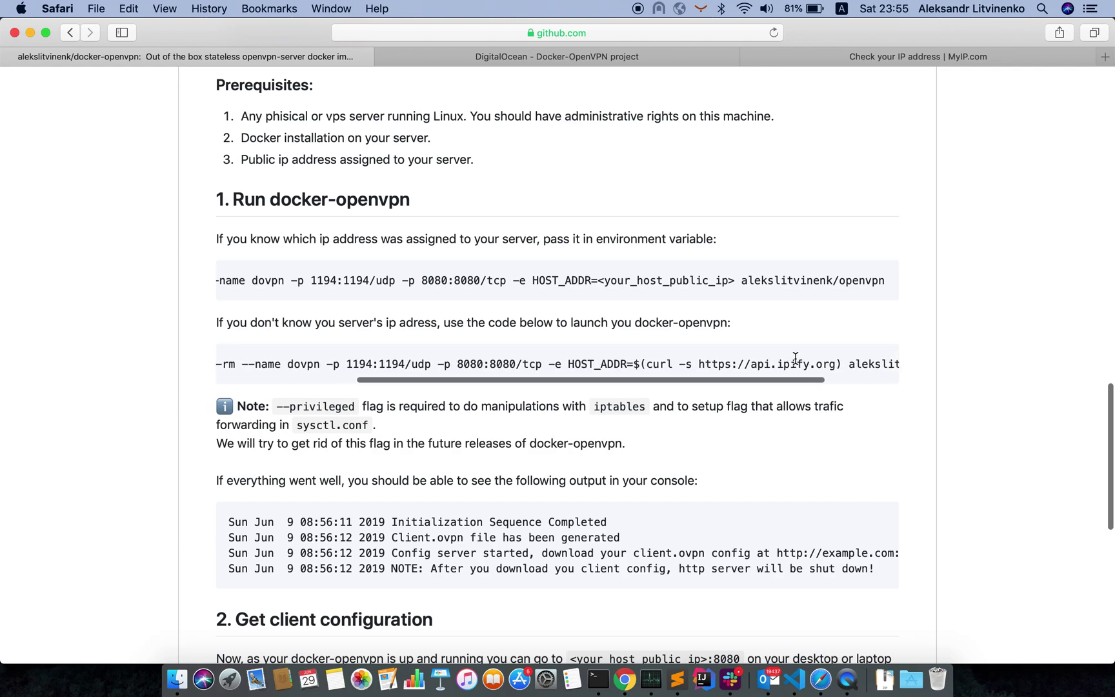
pyautogui.hscroll(-2, 796, 358)
pyautogui.hscroll(-2, 795, 359)
pyautogui.hscroll(-1, 795, 358)
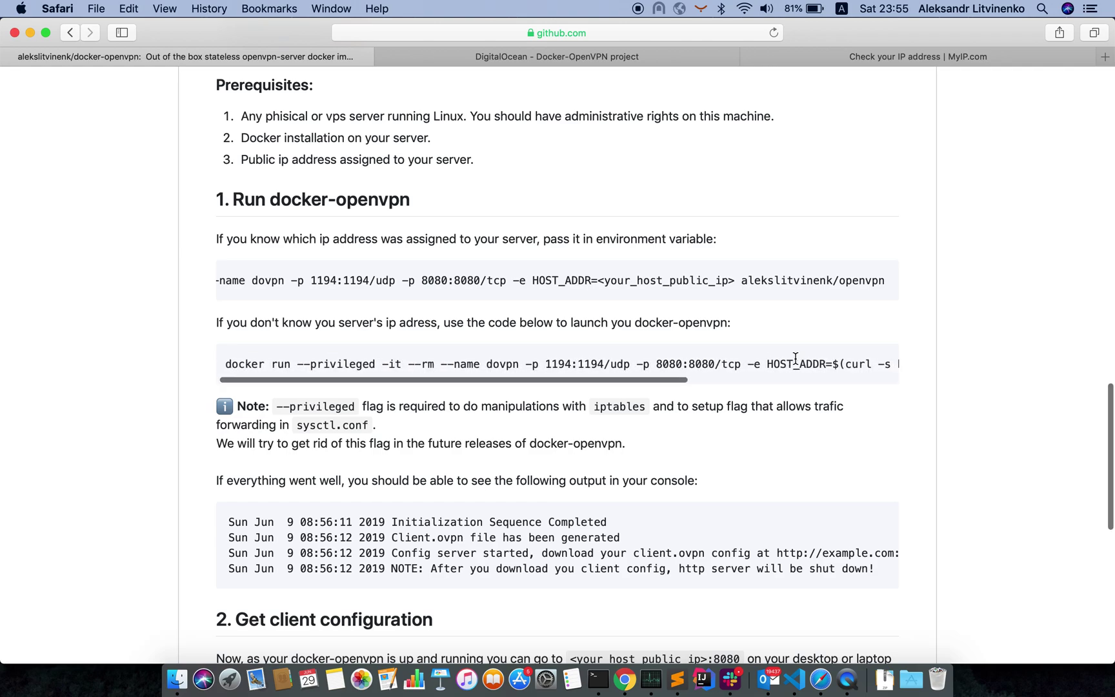
pyautogui.hscroll(2, 794, 358)
pyautogui.hscroll(-1, 794, 357)
pyautogui.hscroll(-1, 794, 358)
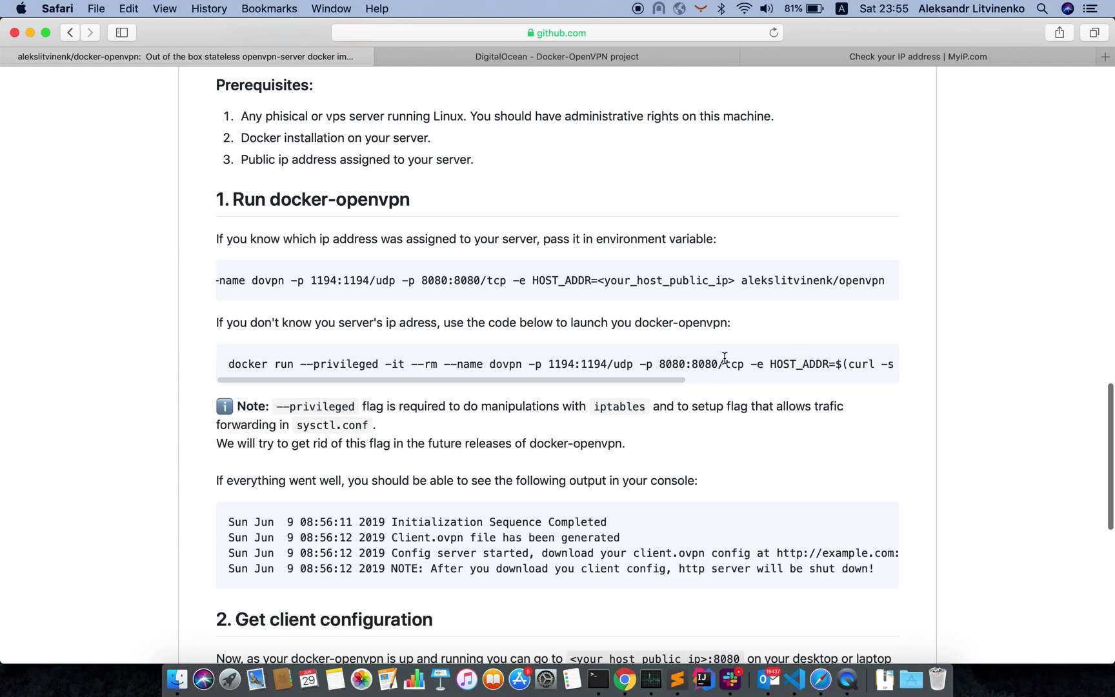
pyautogui.tripleClick(671, 362)
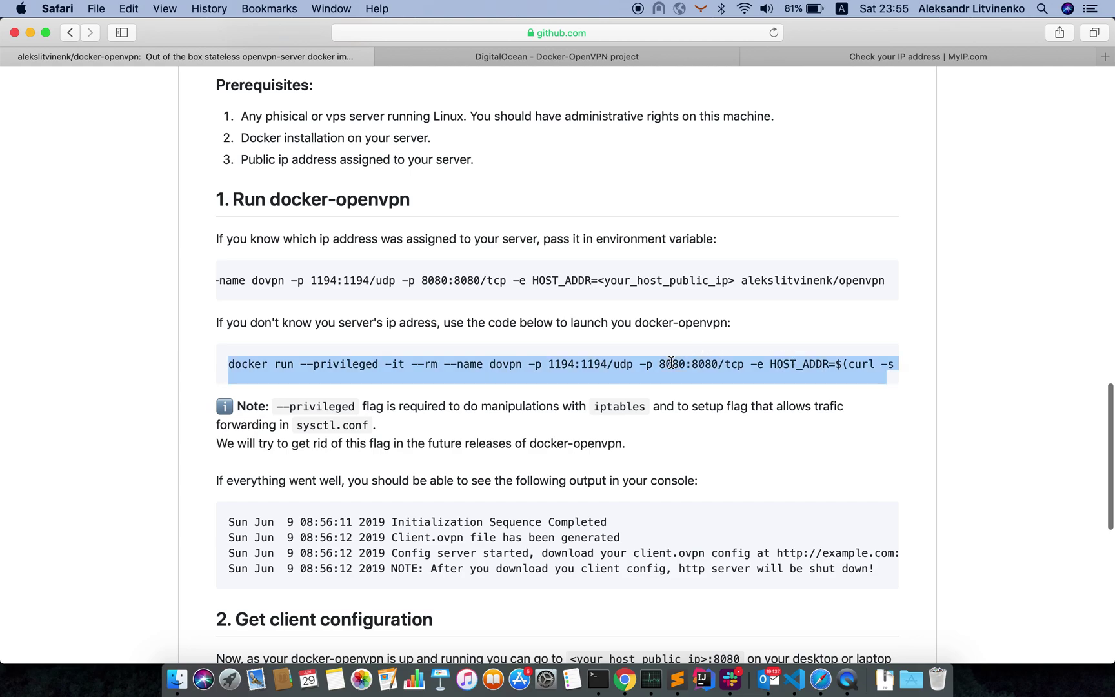
pyautogui.click(671, 362)
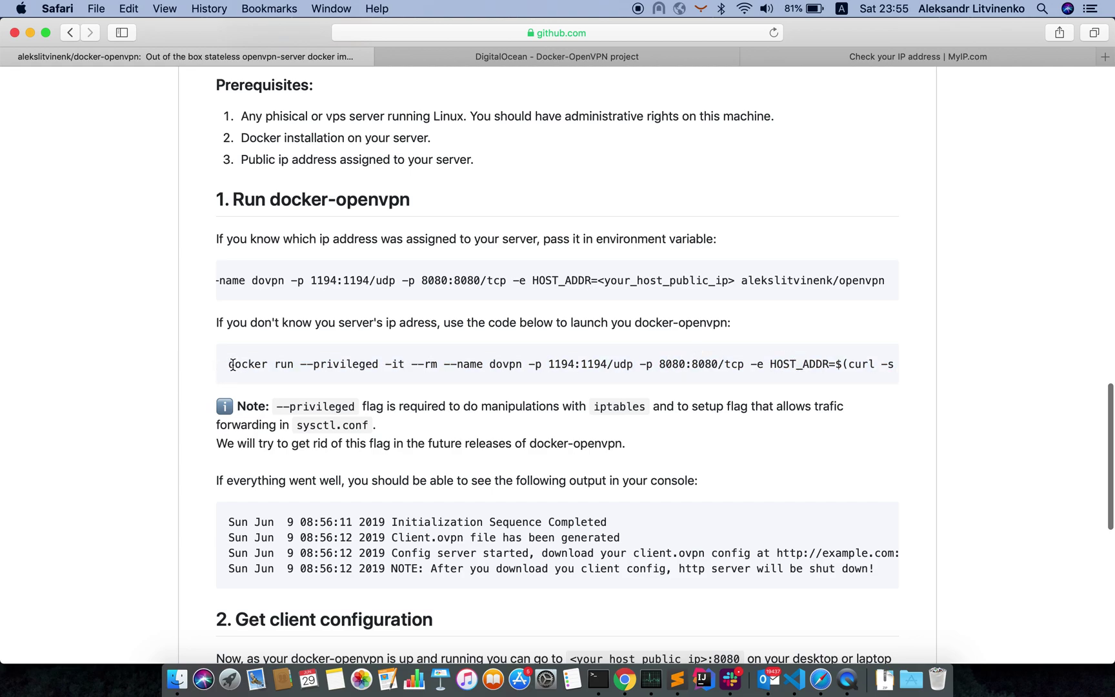
pyautogui.moveTo(231, 364); pyautogui.dragTo(951, 368)
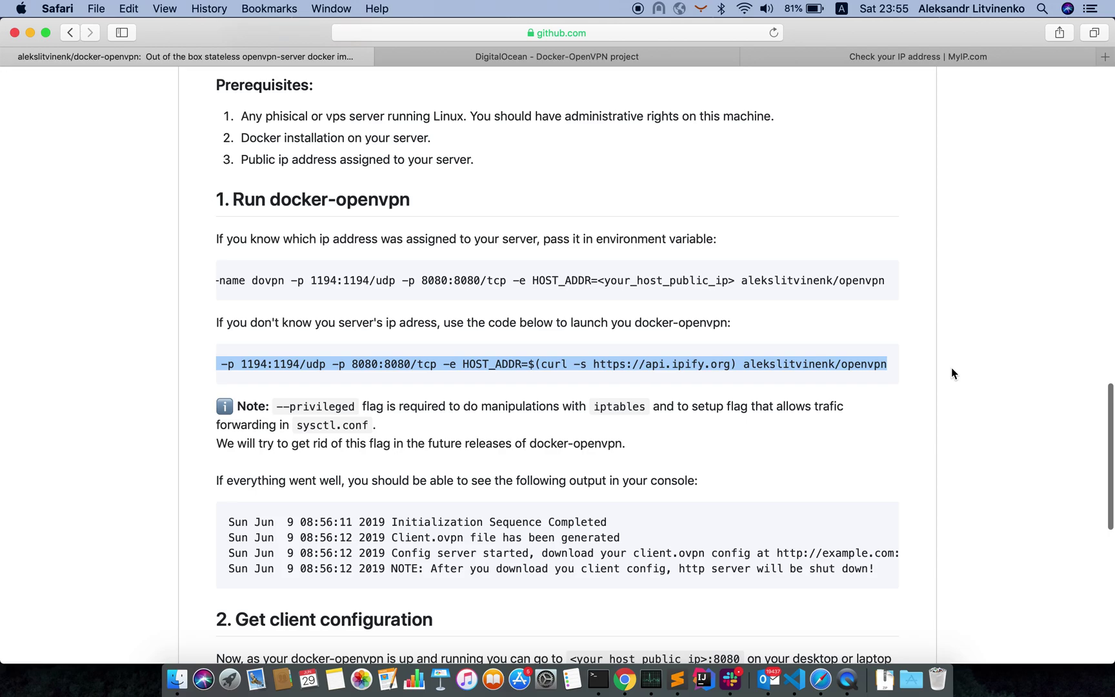
pyautogui.press('super+Tab')
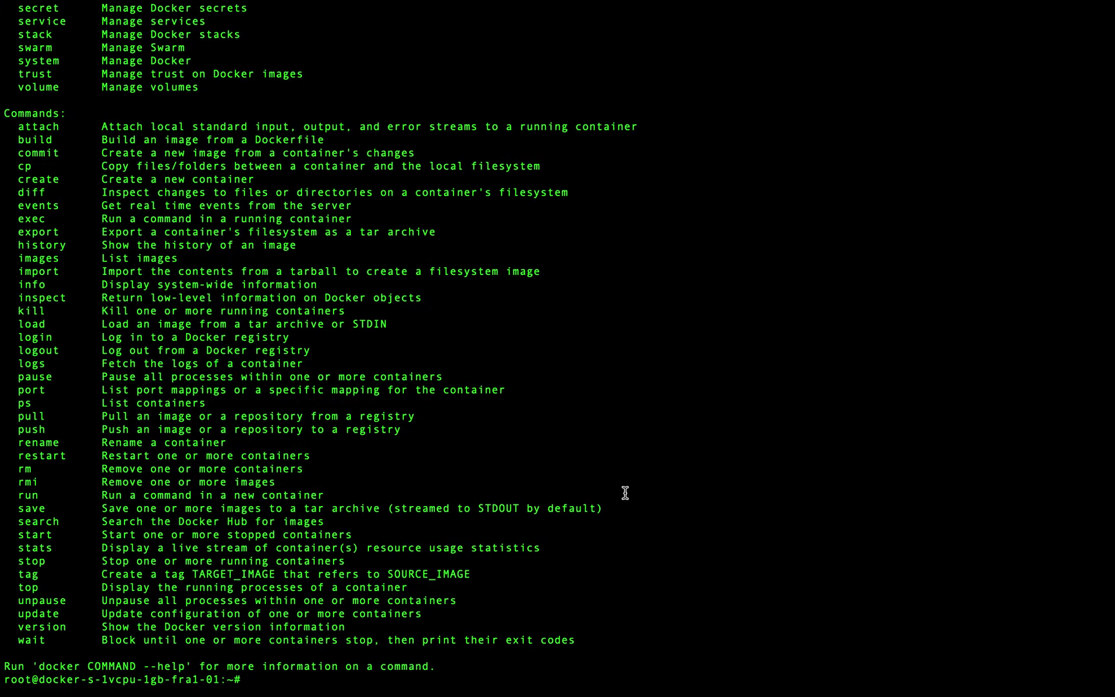
pyautogui.write('docker run --privileged -it --rm --name dovpn -p 1194:1194/udp -p 8080:8080/tcp -e HOST_ADDR=$(curl -s https://api.ipify.org) alekslitvinenk/openvpn')
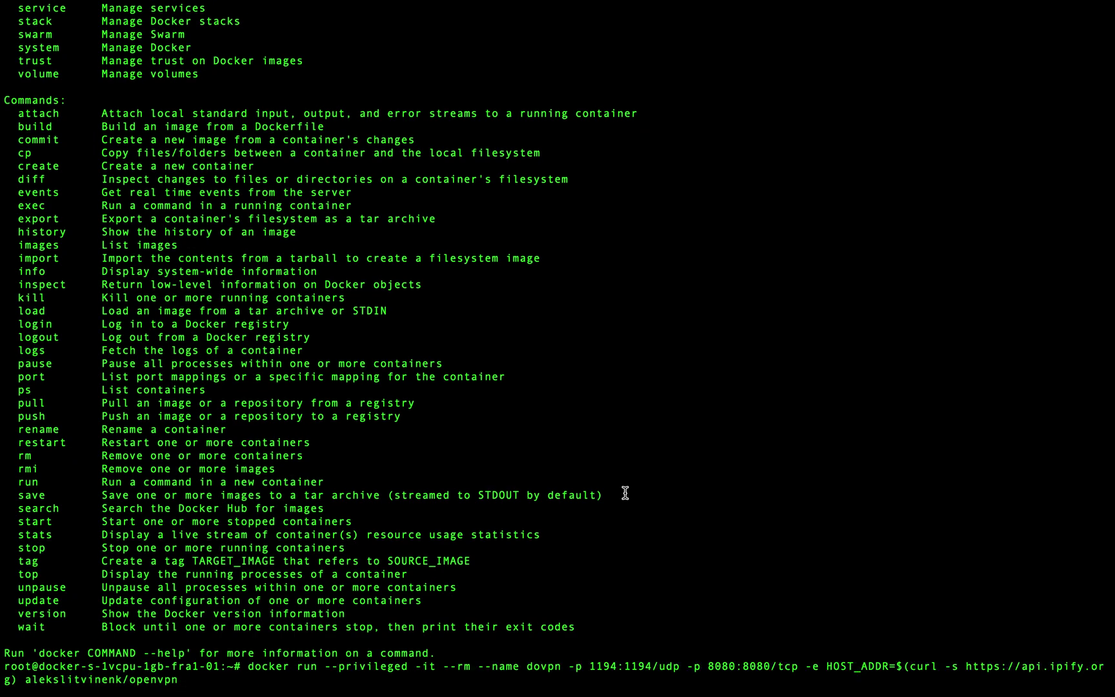
pyautogui.press('Return')
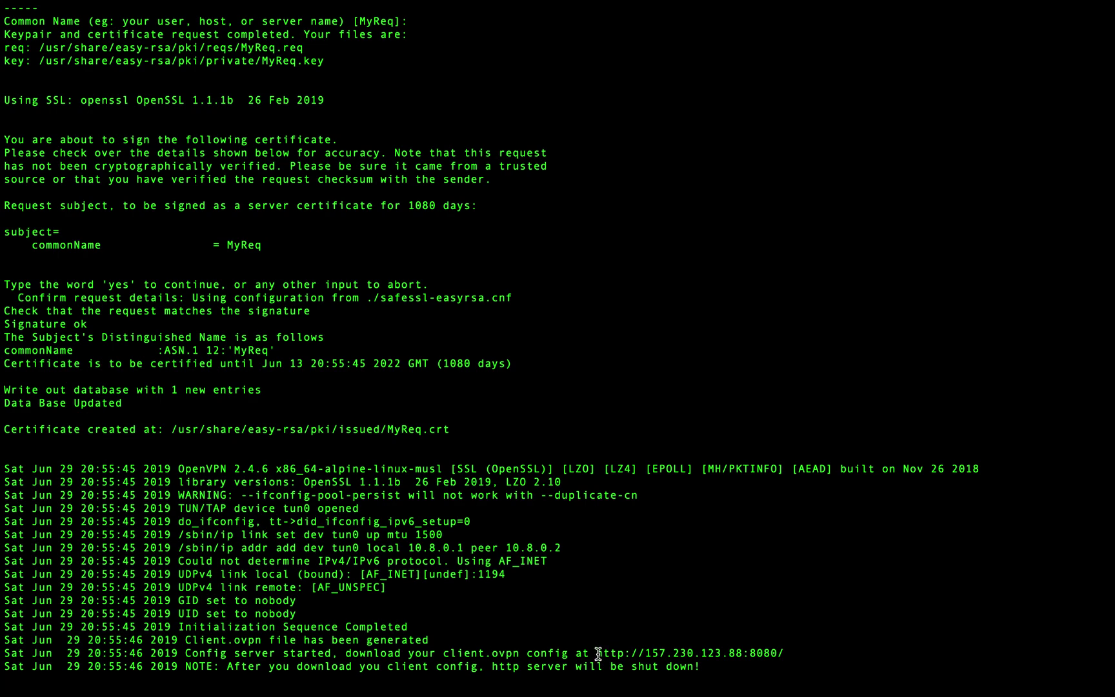
pyautogui.moveTo(598, 654); pyautogui.dragTo(649, 654)
pyautogui.click(649, 653)
pyautogui.moveTo(597, 653); pyautogui.dragTo(788, 655)
pyautogui.press('super+c')
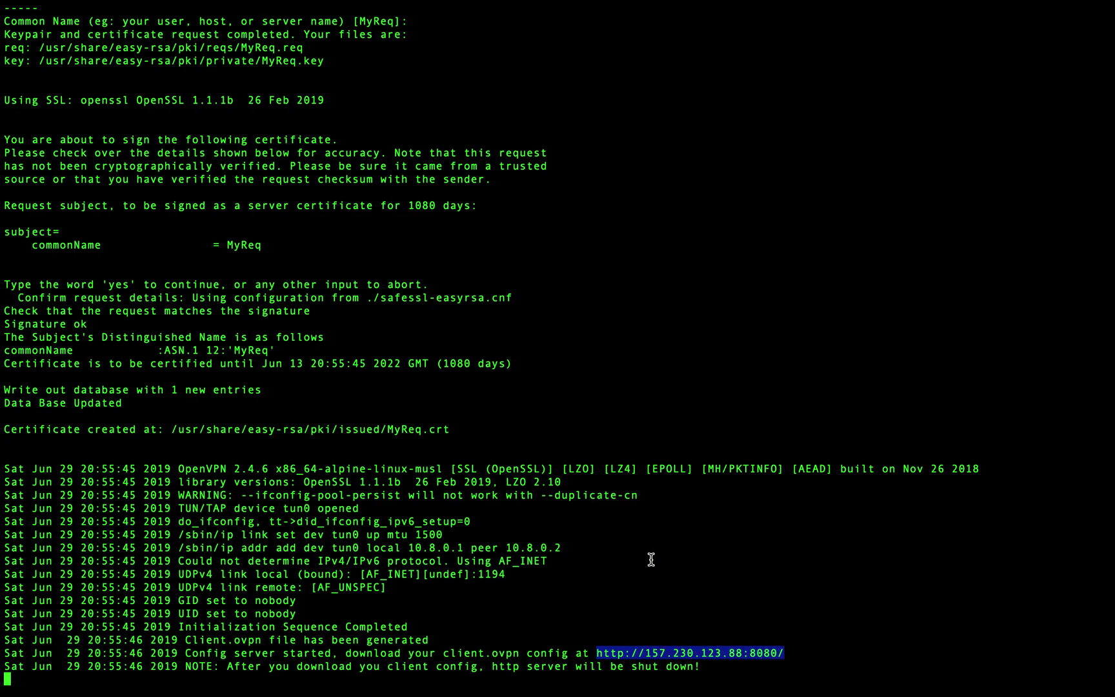
pyautogui.hotkey('ctrl', 'Left')
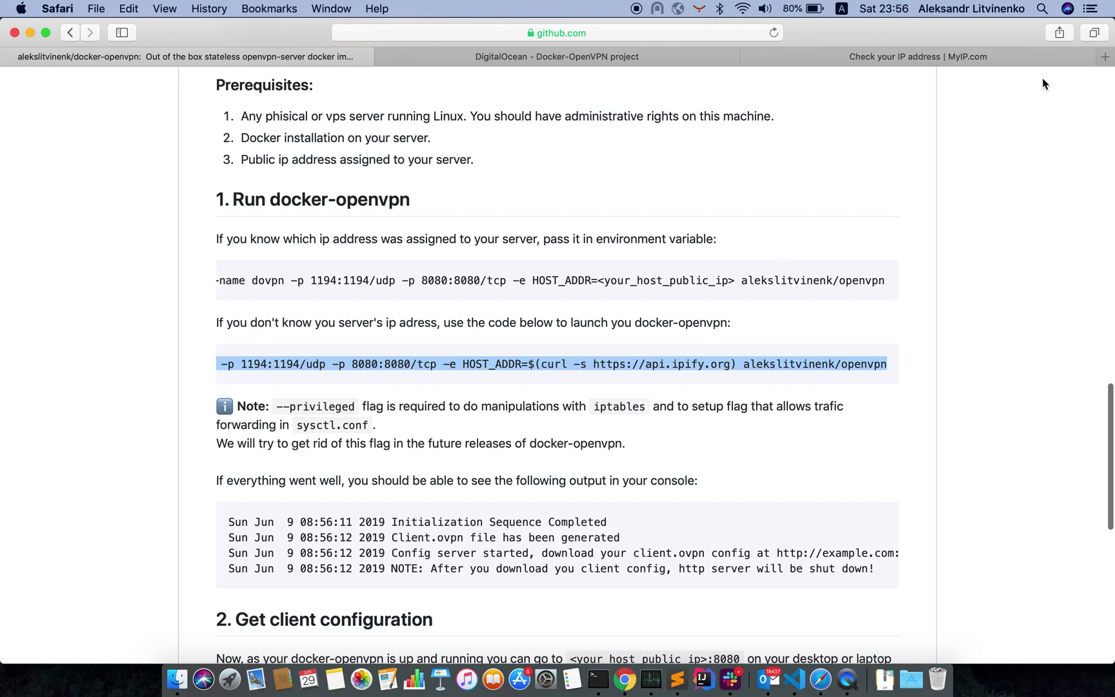
pyautogui.click(1105, 58)
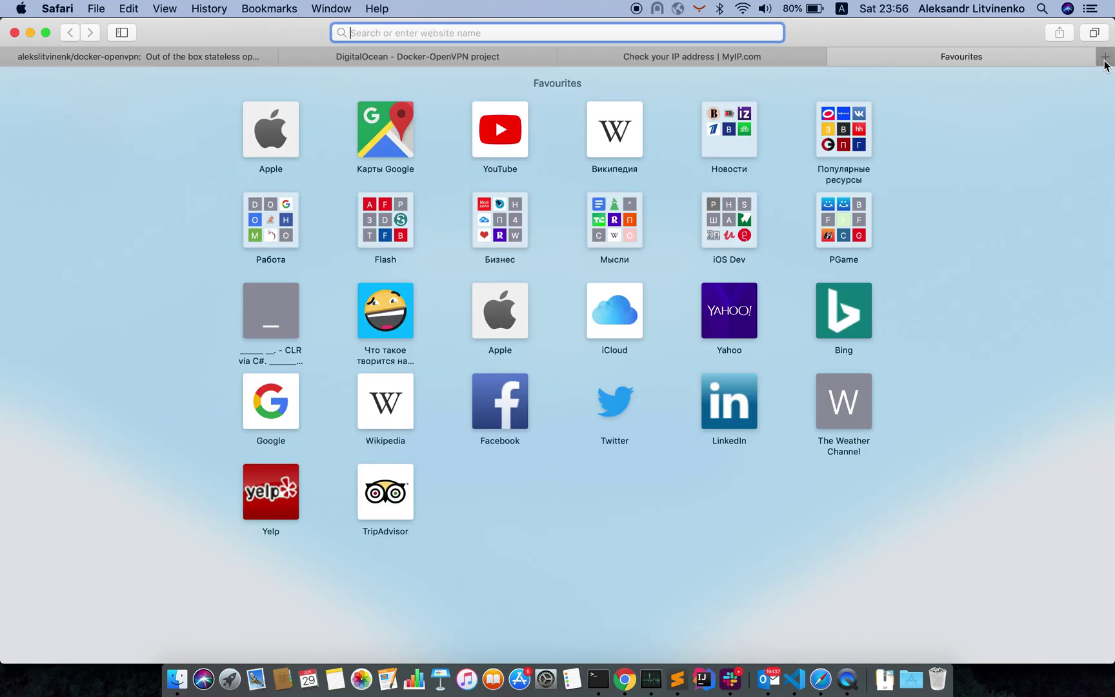
pyautogui.press('super+v')
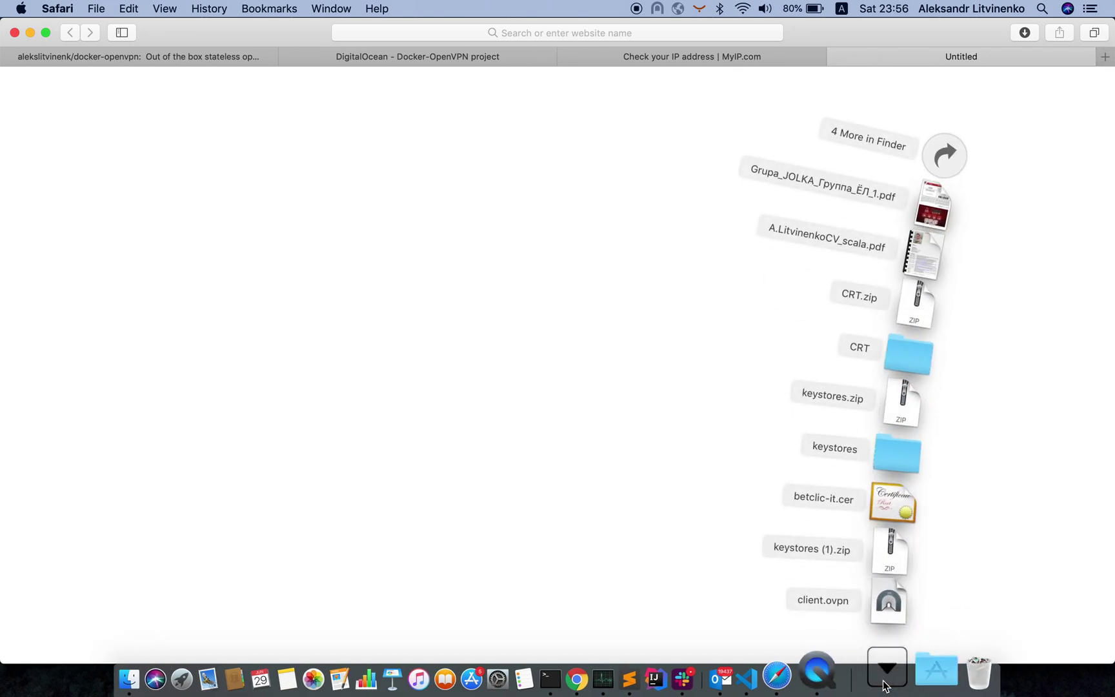
pyautogui.click(898, 606)
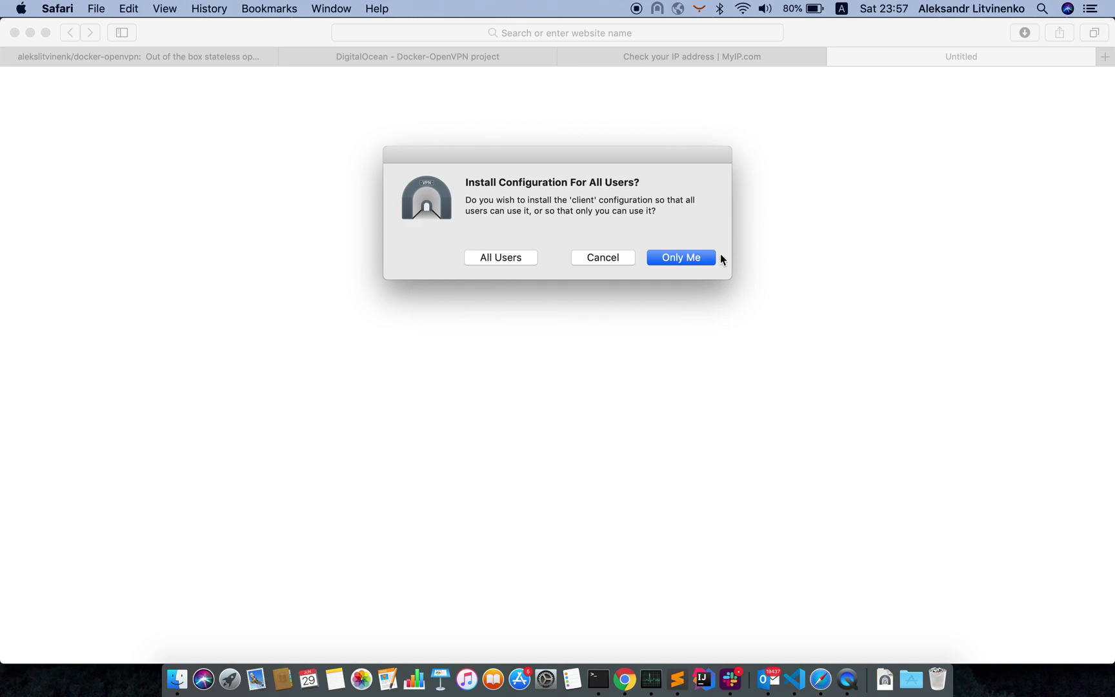
# Choose Only Me to install the Tunnelblick client configuration for this user
pyautogui.click(672, 258)
pyautogui.write('••')
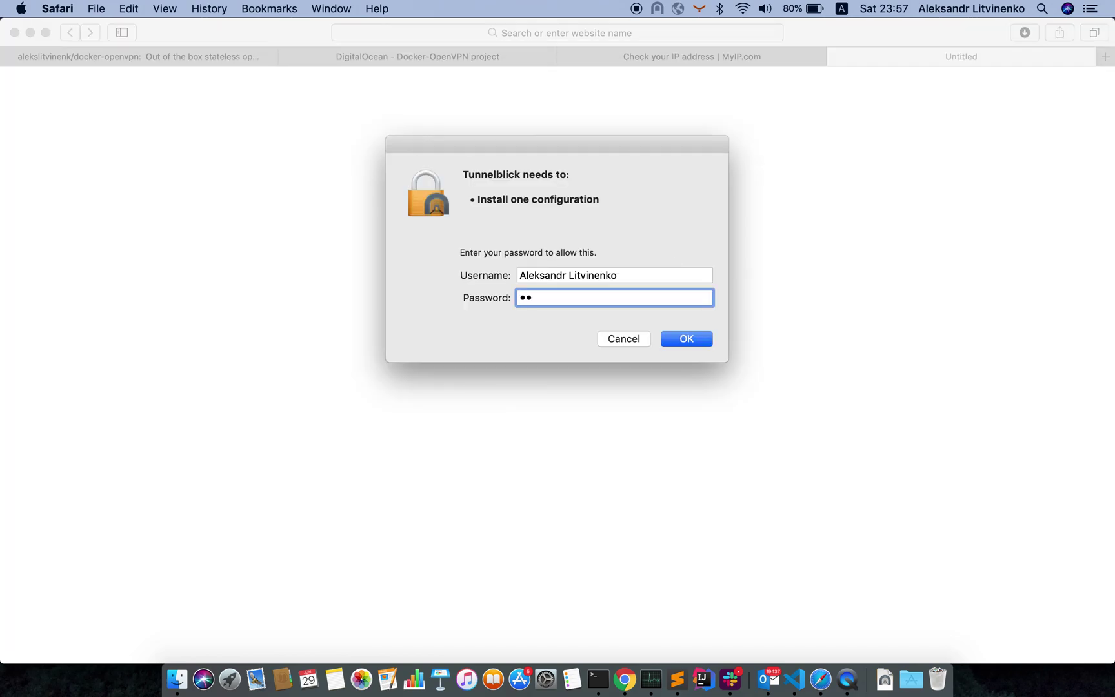
pyautogui.write('••••')
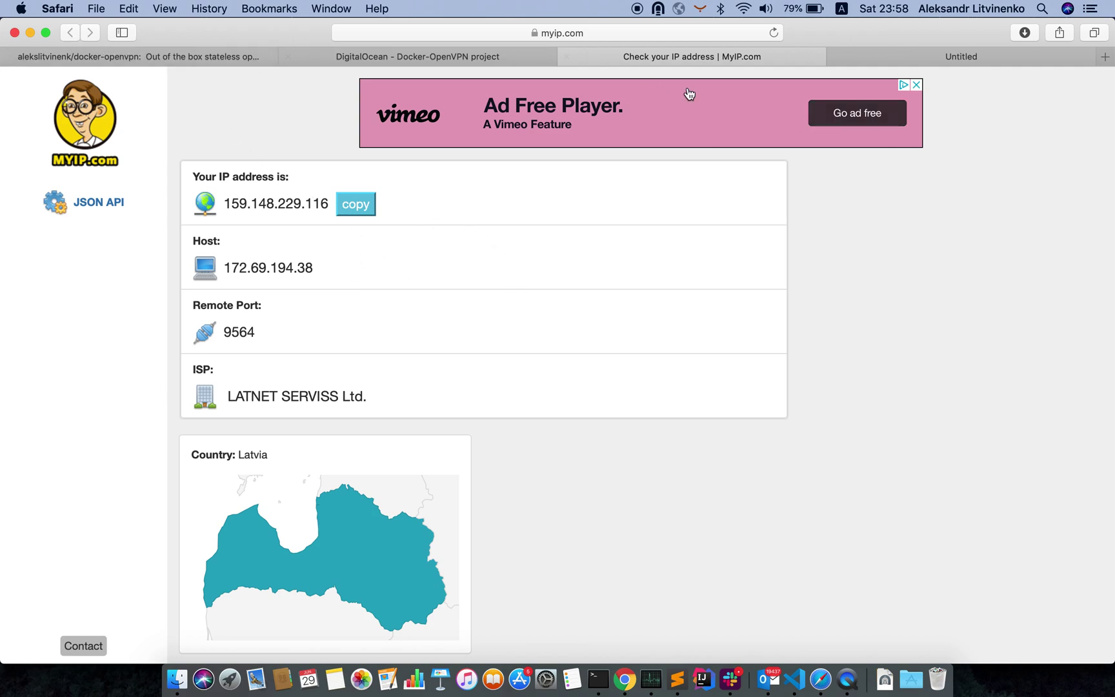
# Reload MyIP.com to confirm the IP is 157.230.123.88, DigitalOcean, in Germany
pyautogui.click(773, 35)
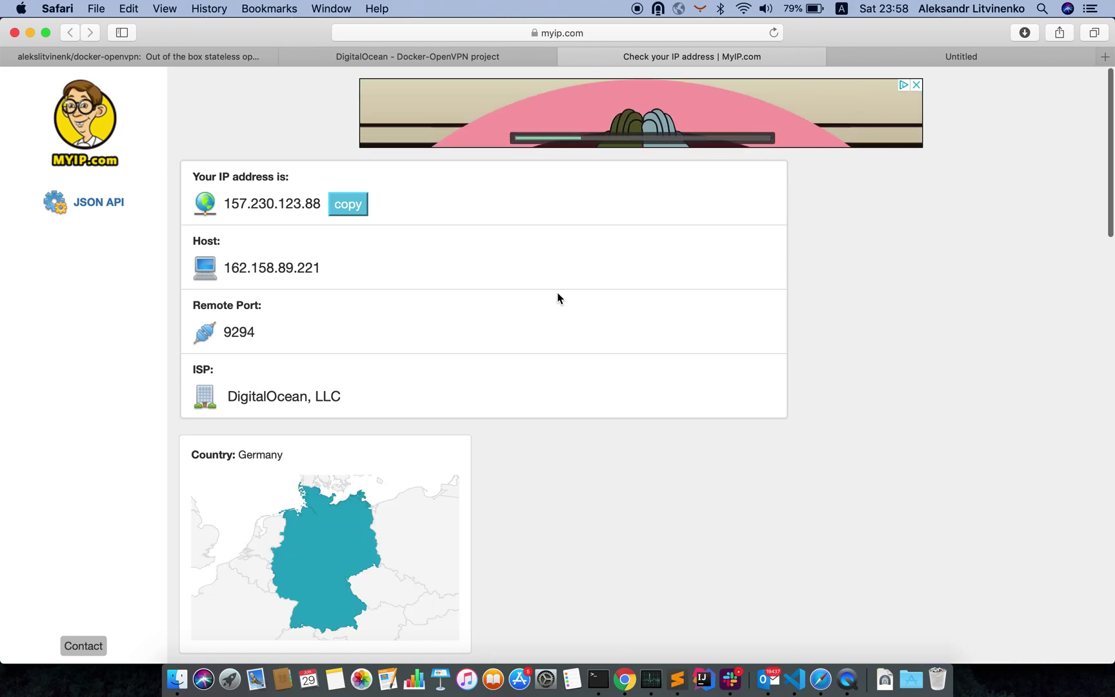
pyautogui.scroll(-1, 558, 298)
pyautogui.scroll(-2, 557, 298)
pyautogui.scroll(1, 558, 298)
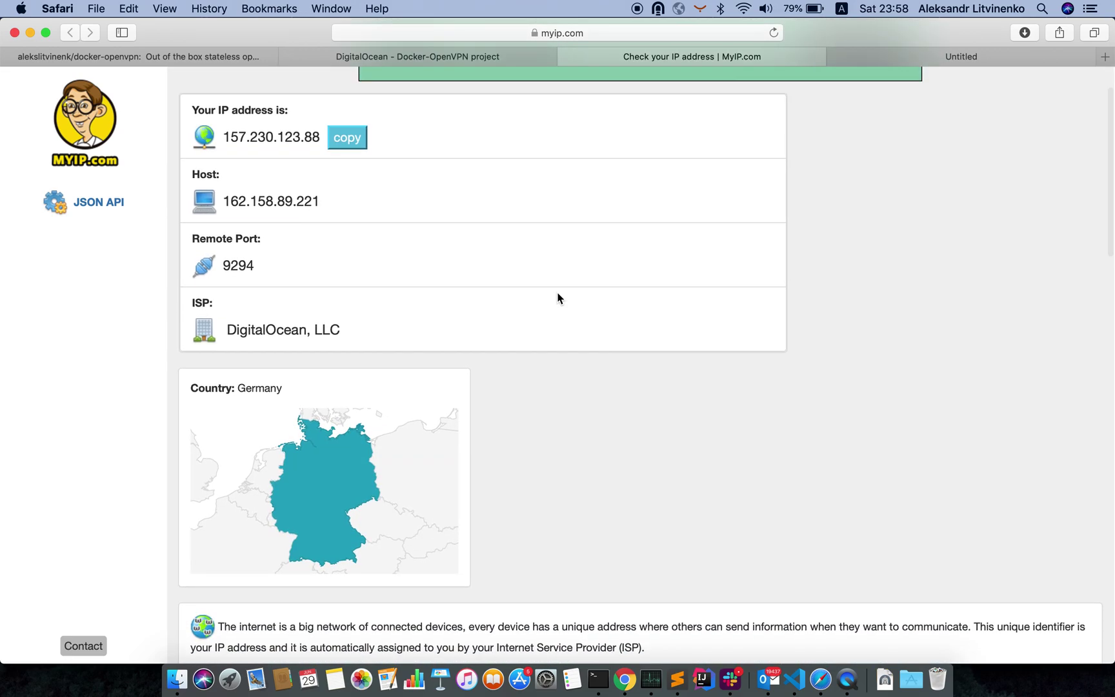